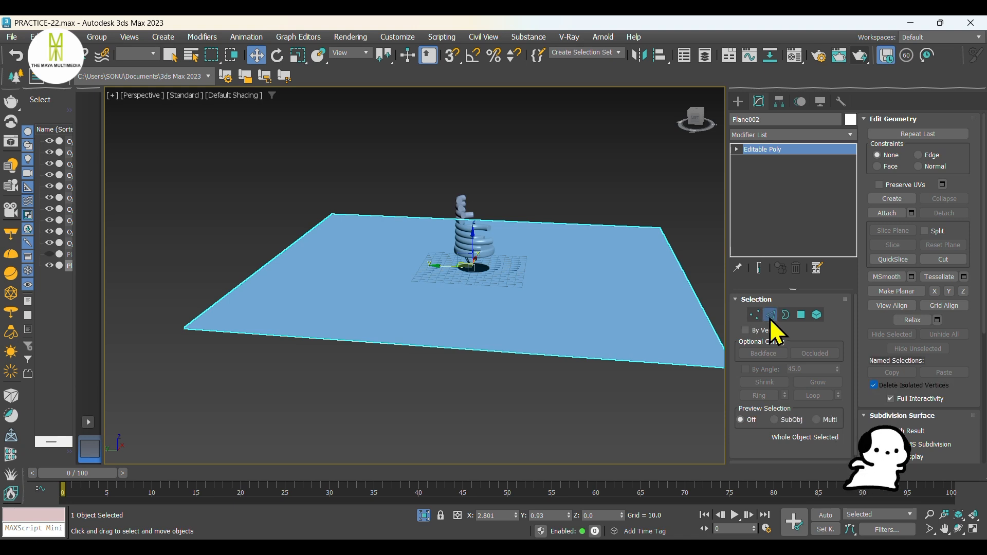
# Extrude the ground plane's back edge upward into a vertical wall, with its top edge at about Z 412.
pyautogui.click(769, 315)
pyautogui.click(214, 305)
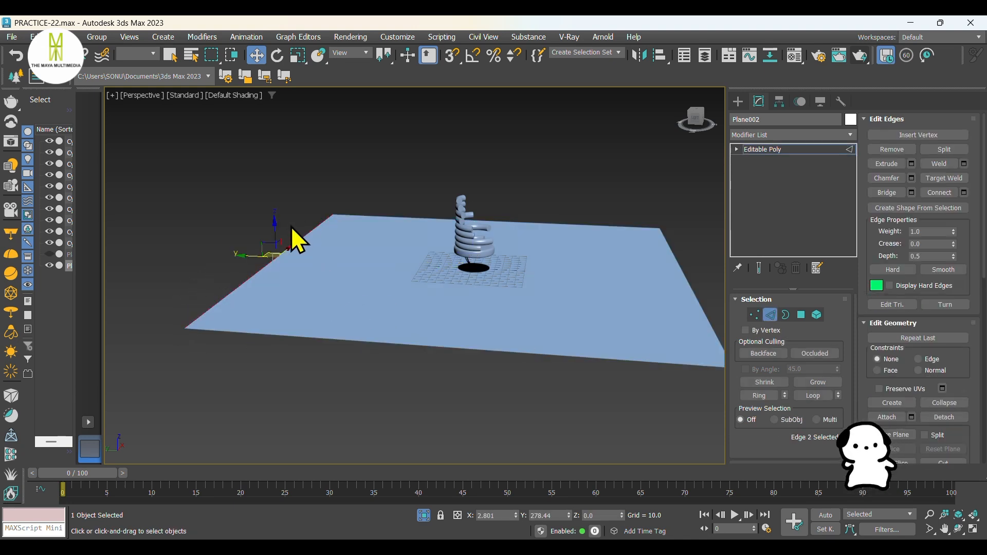
pyautogui.keyDown('shift'); pyautogui.moveTo(275, 225); pyautogui.dragTo(293, 101); pyautogui.keyUp('shift')
pyautogui.moveTo(416, 189); pyautogui.dragTo(427, 331, button='middle')
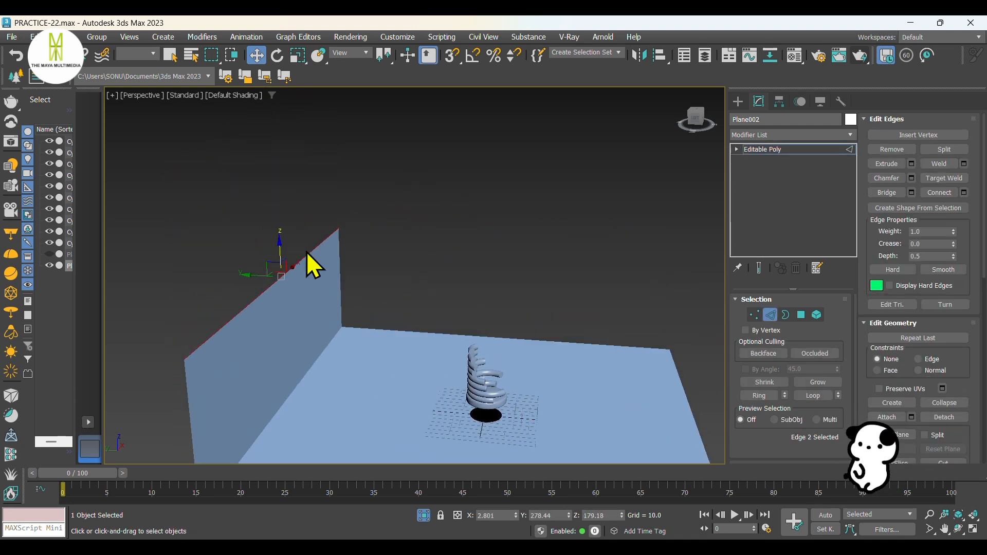
pyautogui.moveTo(279, 248); pyautogui.dragTo(284, 75)
pyautogui.scroll(-4, 370, 283)
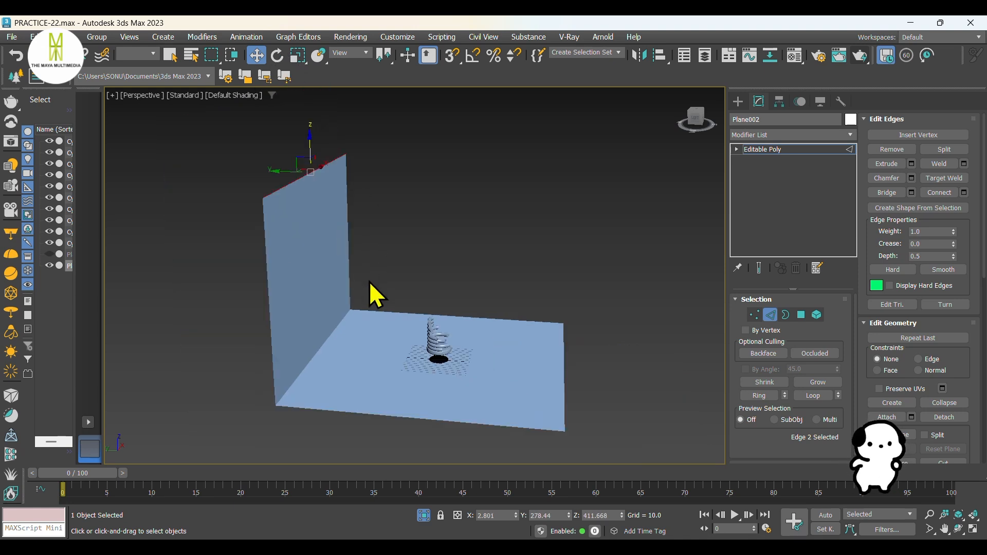
# Raise the wall's top edge further to make the backdrop taller.
pyautogui.keyDown('alt'); pyautogui.moveTo(399, 309); pyautogui.dragTo(367, 308, button='middle'); pyautogui.keyUp('alt')
pyautogui.moveTo(309, 148); pyautogui.dragTo(311, 83)
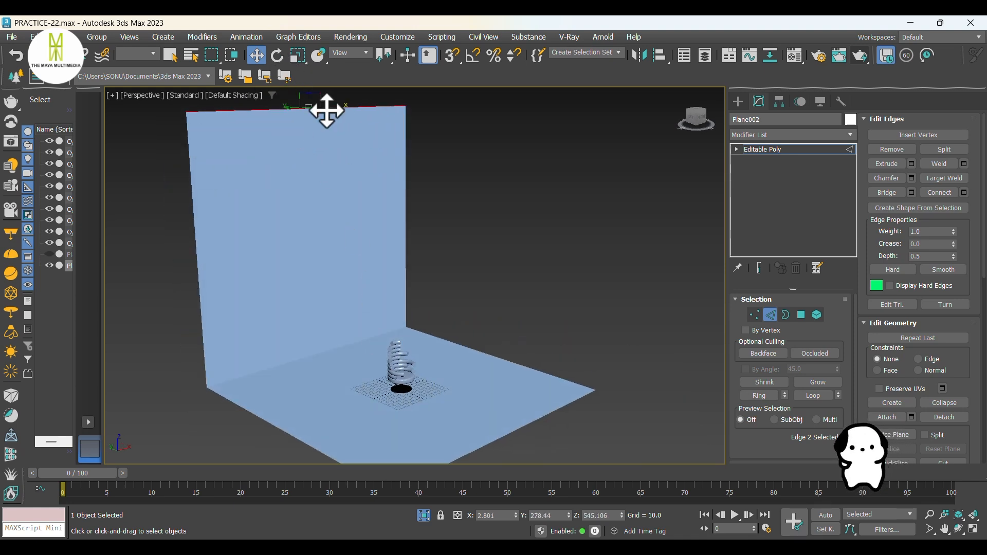
pyautogui.moveTo(413, 196); pyautogui.dragTo(414, 220, button='middle')
pyautogui.scroll(-4, 410, 238)
pyautogui.keyDown('alt'); pyautogui.moveTo(382, 296); pyautogui.dragTo(412, 294, button='middle'); pyautogui.keyUp('alt')
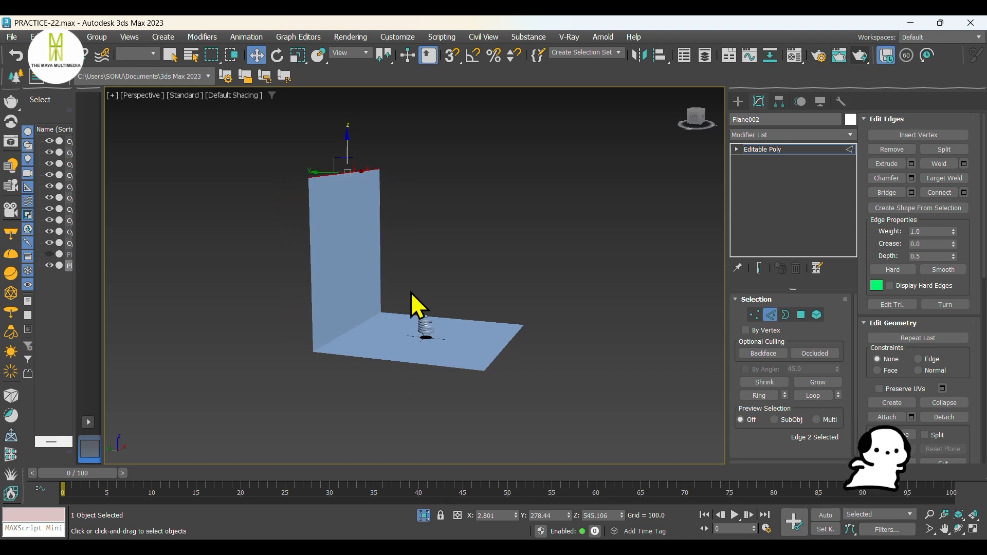
pyautogui.keyDown('alt'); pyautogui.moveTo(491, 354); pyautogui.dragTo(499, 359, button='middle'); pyautogui.keyUp('alt')
pyautogui.moveTo(482, 271); pyautogui.dragTo(480, 301, button='middle')
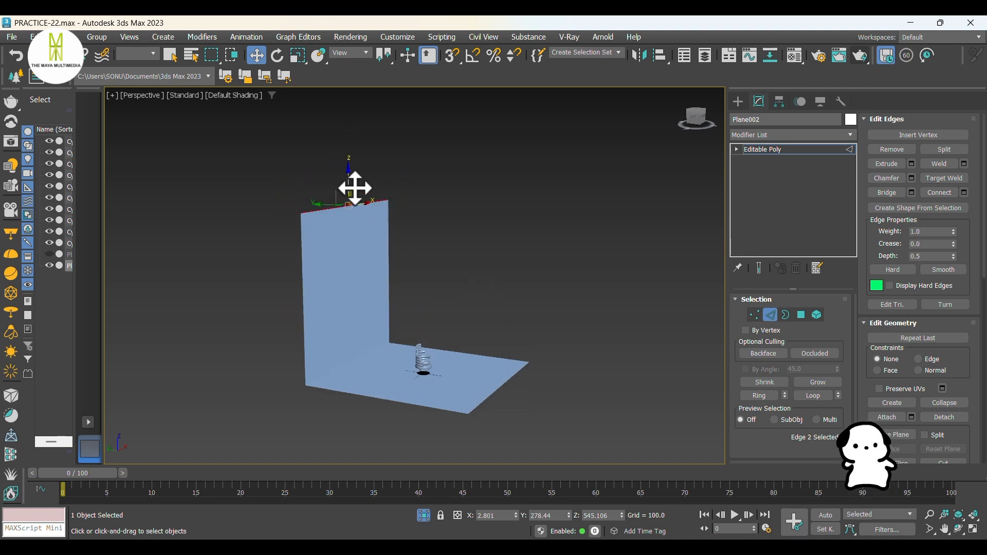
pyautogui.moveTo(347, 174); pyautogui.dragTo(348, 152)
# Chamfer the edge where the wall meets the floor by about 180, using multiple segments for a smooth curve.
pyautogui.keyDown('alt'); pyautogui.moveTo(406, 211); pyautogui.dragTo(392, 360, button='middle'); pyautogui.keyUp('alt')
pyautogui.click(372, 343)
pyautogui.rightClick(371, 343)
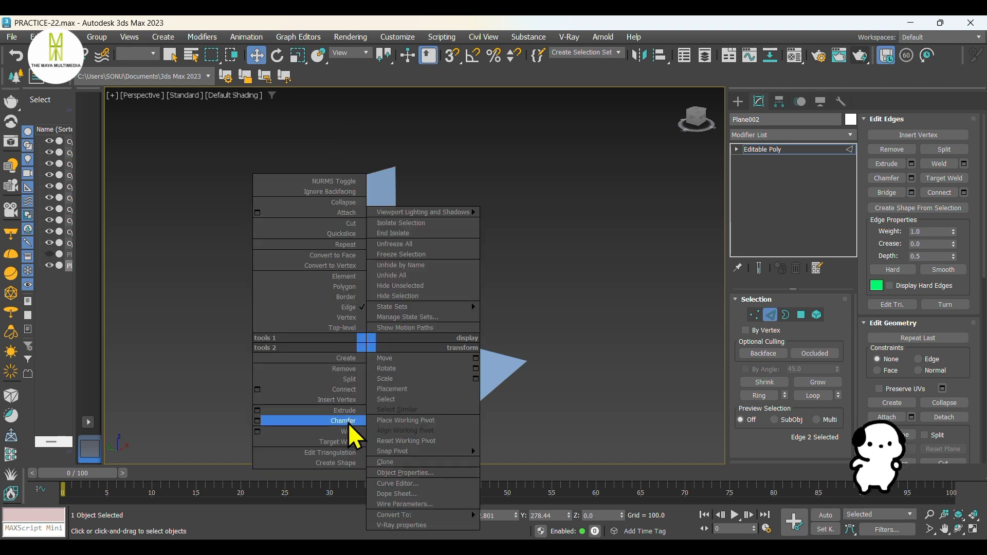
pyautogui.click(257, 421)
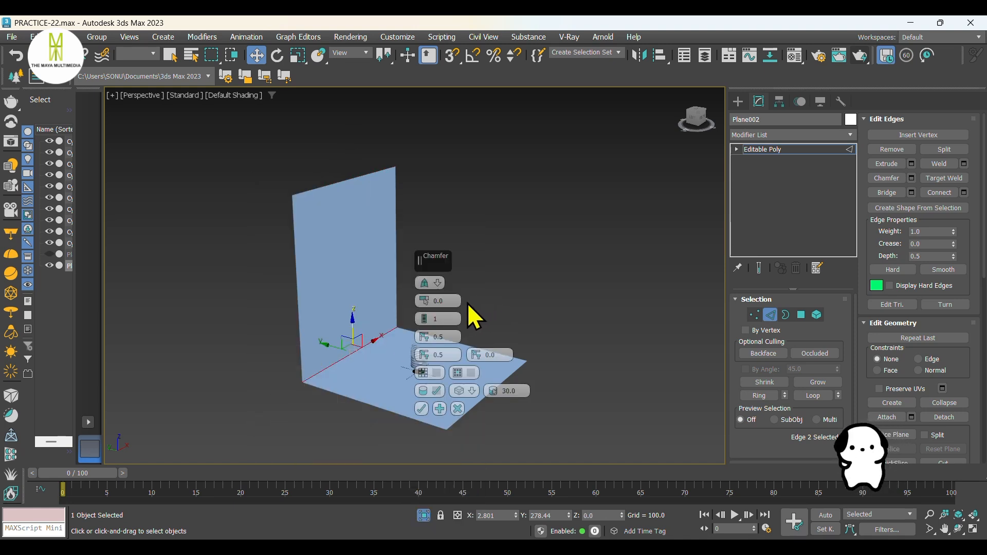
pyautogui.moveTo(440, 255); pyautogui.dragTo(580, 207)
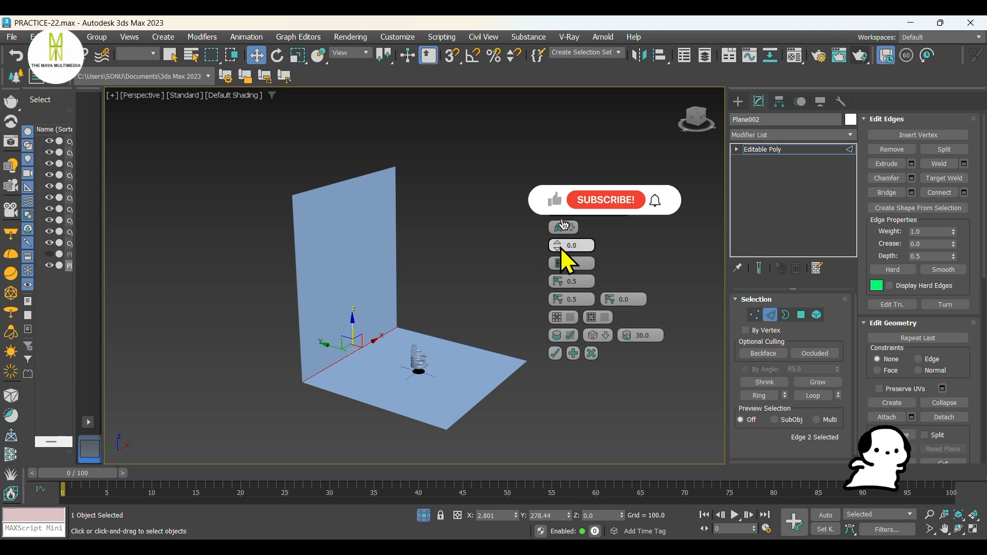
pyautogui.moveTo(556, 246); pyautogui.dragTo(508, 71)
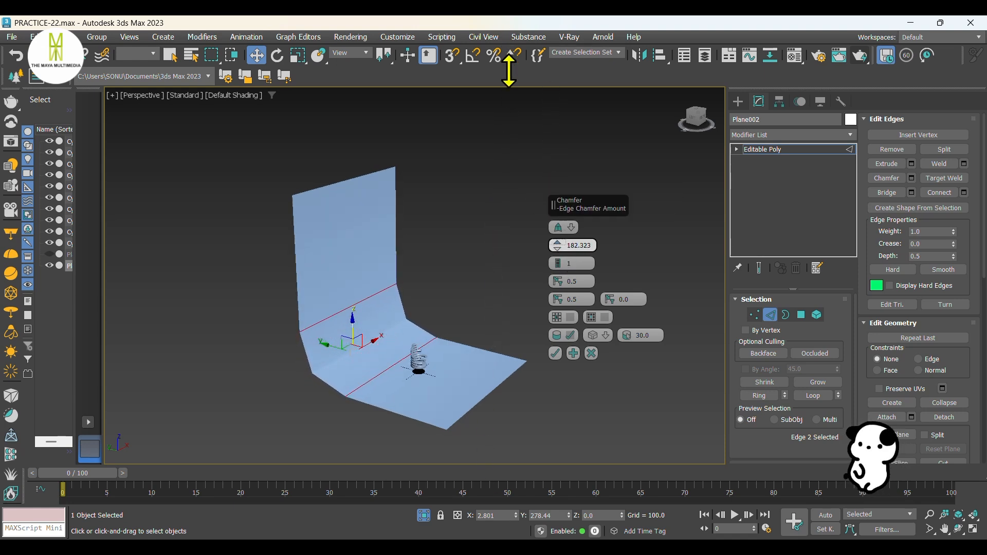
pyautogui.moveTo(555, 262); pyautogui.dragTo(556, 262)
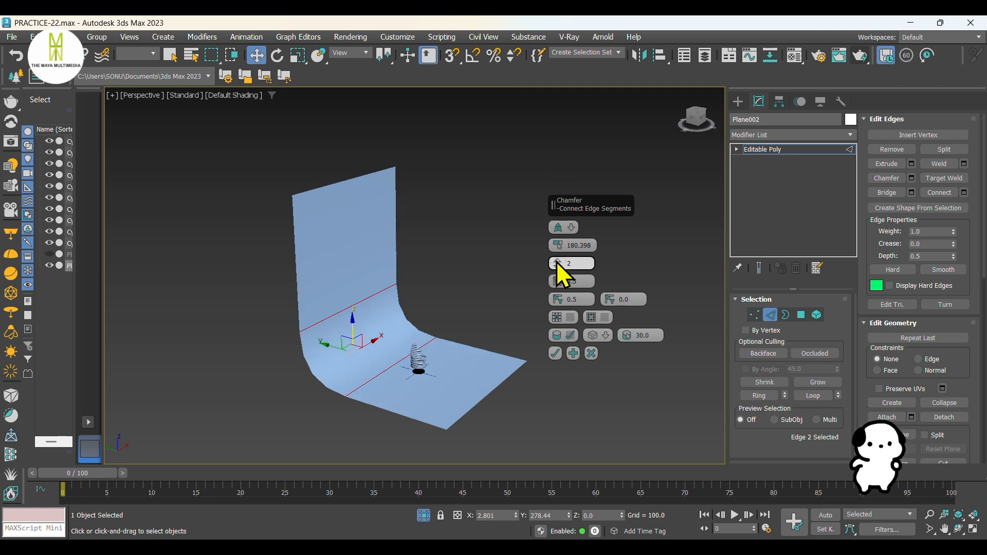
pyautogui.click(556, 353)
# Add a Material modifier to the backdrop plane and set its material ID to 3.
pyautogui.click(740, 105)
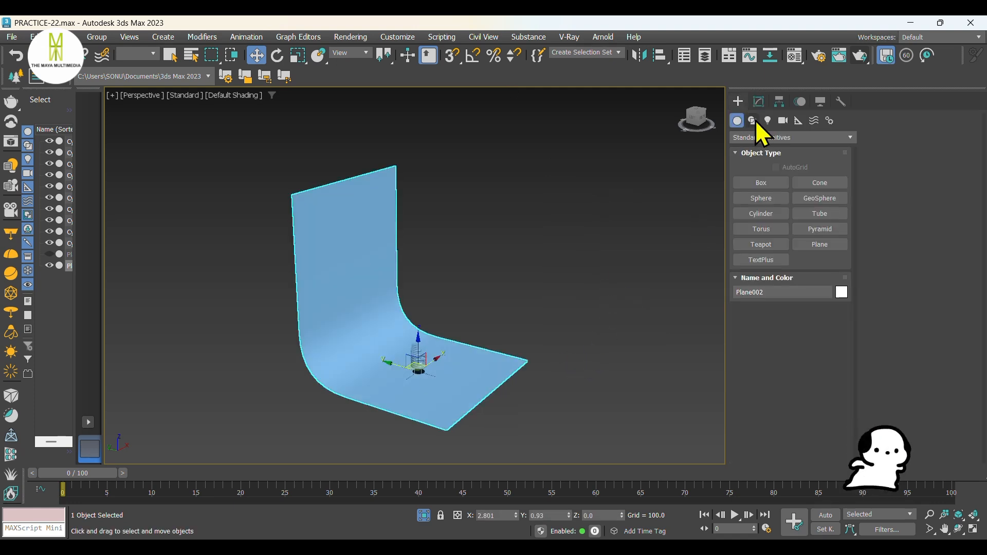
pyautogui.click(759, 108)
pyautogui.click(765, 135)
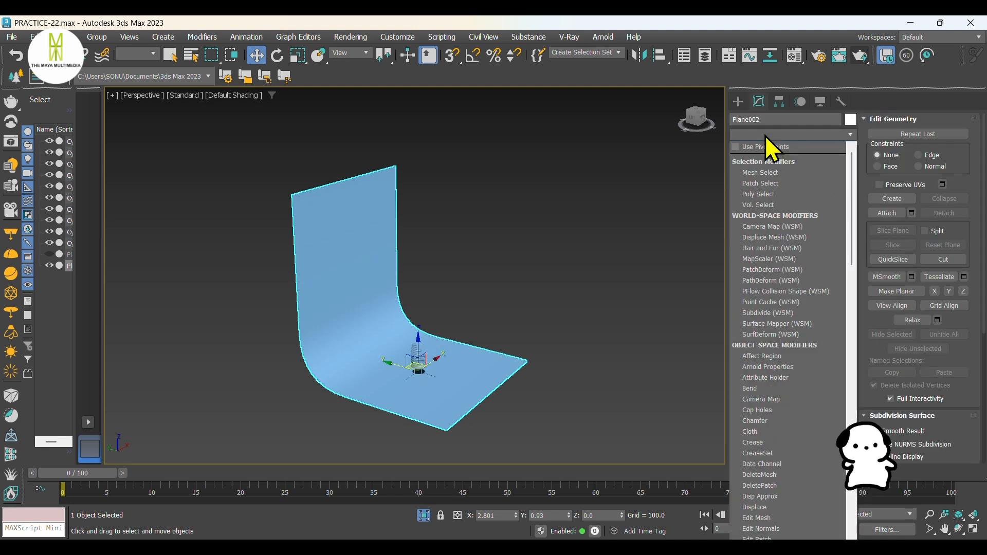
pyautogui.press('m')
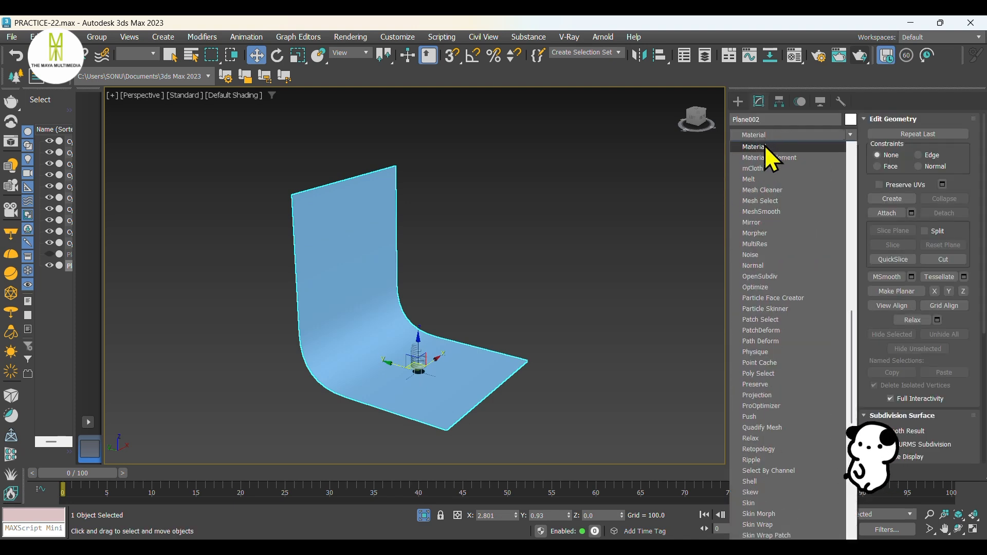
pyautogui.click(764, 146)
pyautogui.moveTo(802, 319); pyautogui.dragTo(771, 317)
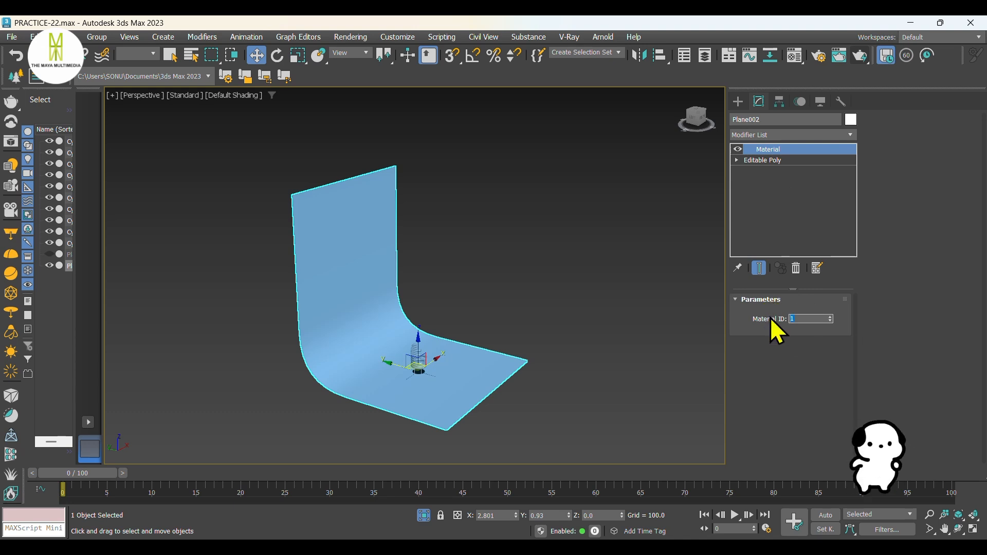
pyautogui.write('3')
pyautogui.press('Return')
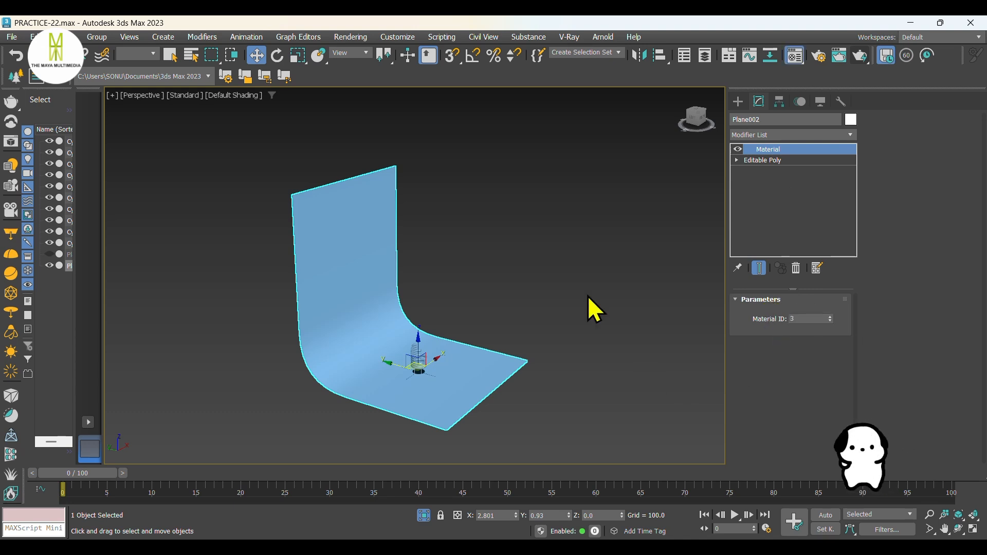
# Assign a VRayMtl to the ID 3 slot of the Multi/Sub-Object material 01 - Default.
pyautogui.press('m')
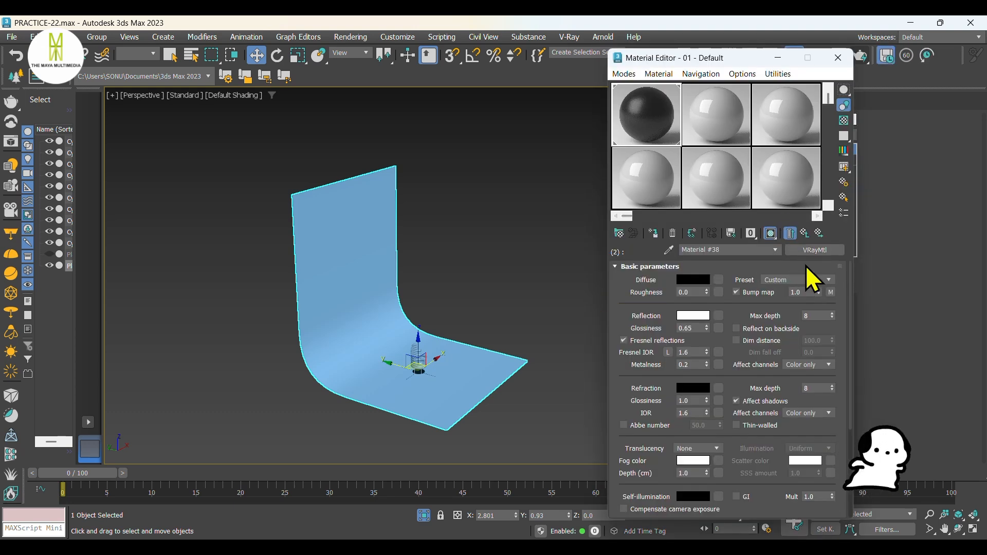
pyautogui.click(805, 233)
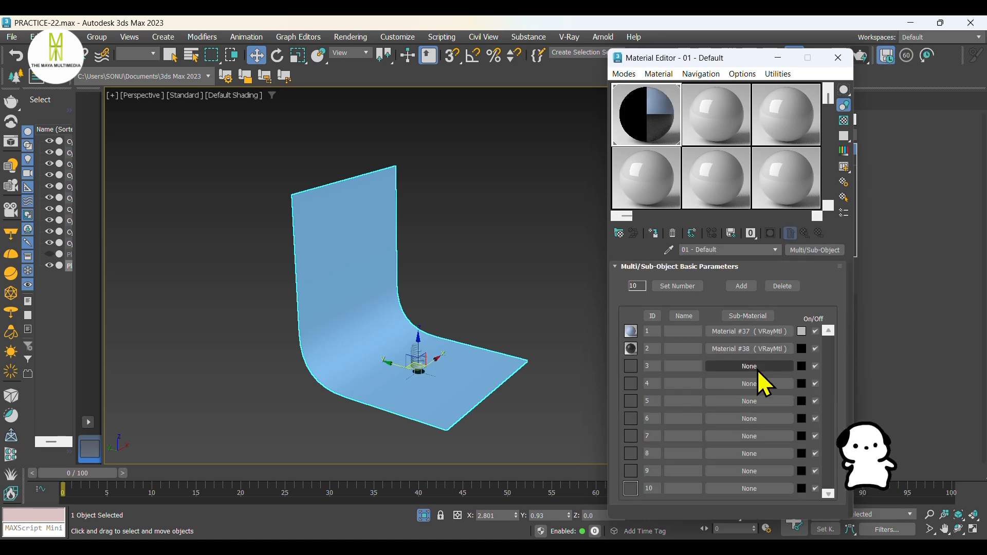
pyautogui.click(758, 369)
pyautogui.click(670, 167)
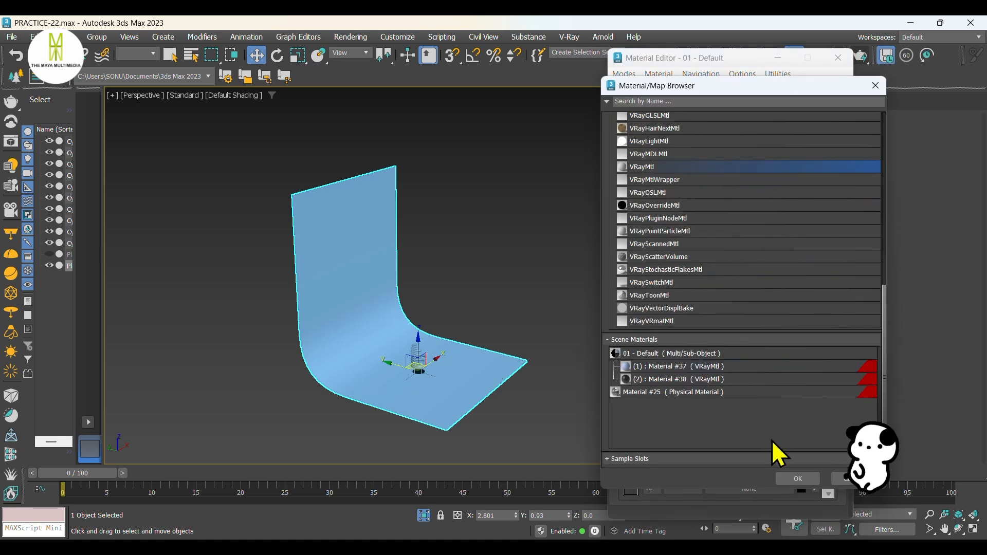
pyautogui.click(797, 479)
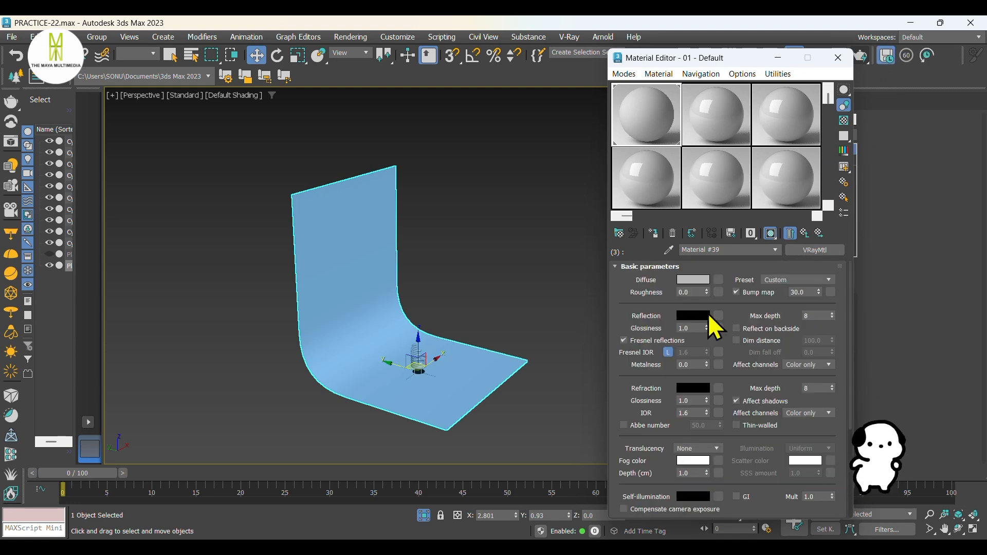
# Set the ID 3 material's diffuse color to dark grey with red, green and blue at 30.
pyautogui.click(696, 279)
pyautogui.moveTo(510, 194); pyautogui.dragTo(516, 162)
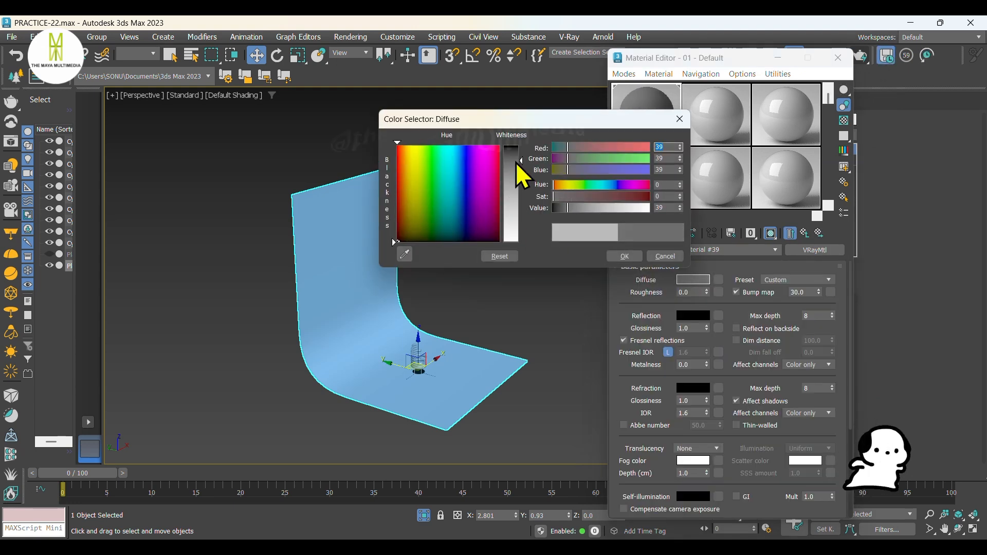
pyautogui.click(625, 257)
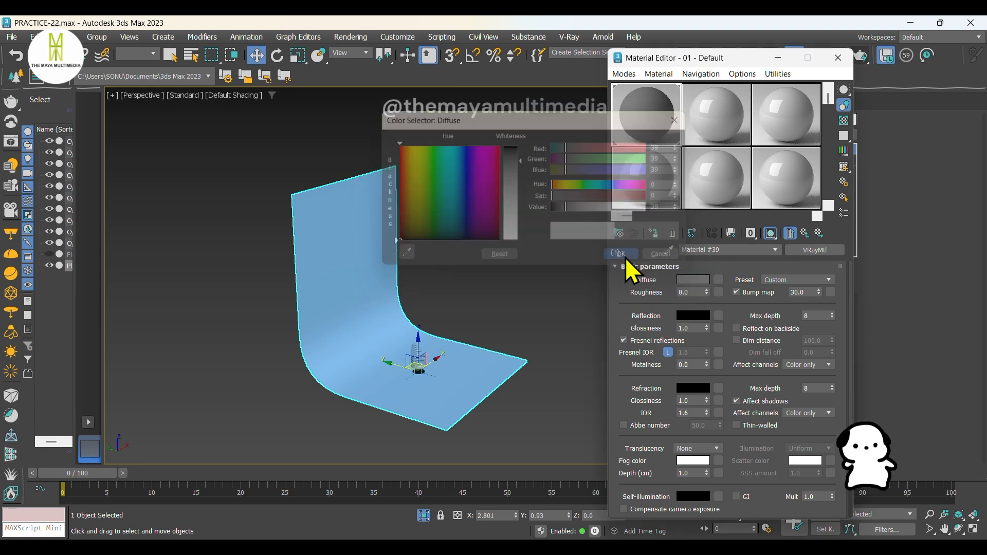
pyautogui.click(697, 278)
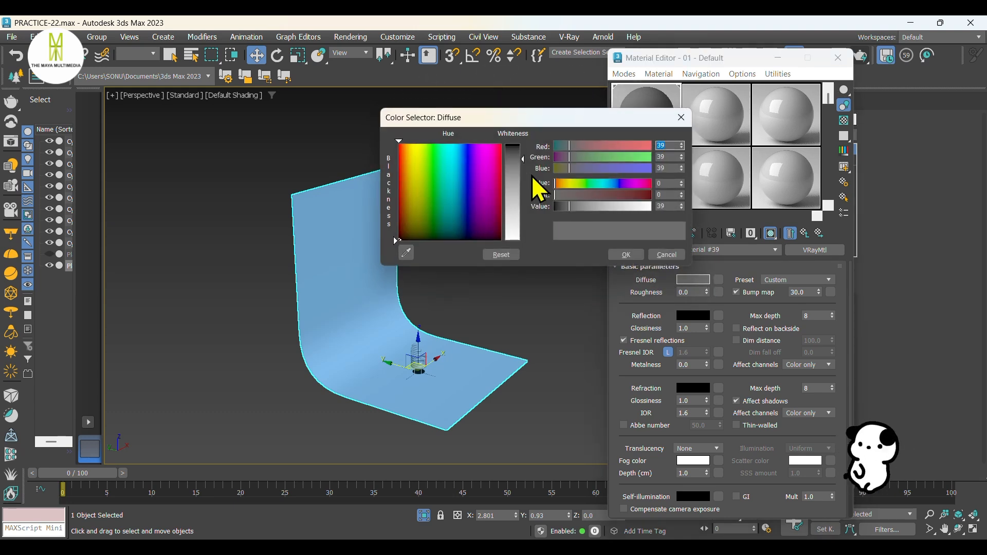
pyautogui.moveTo(518, 160); pyautogui.dragTo(518, 153)
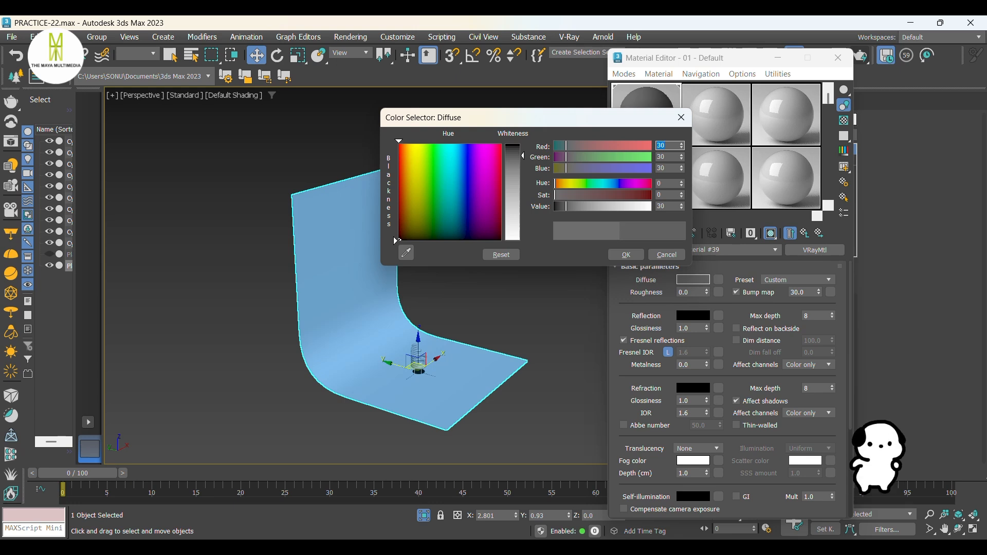
pyautogui.click(624, 255)
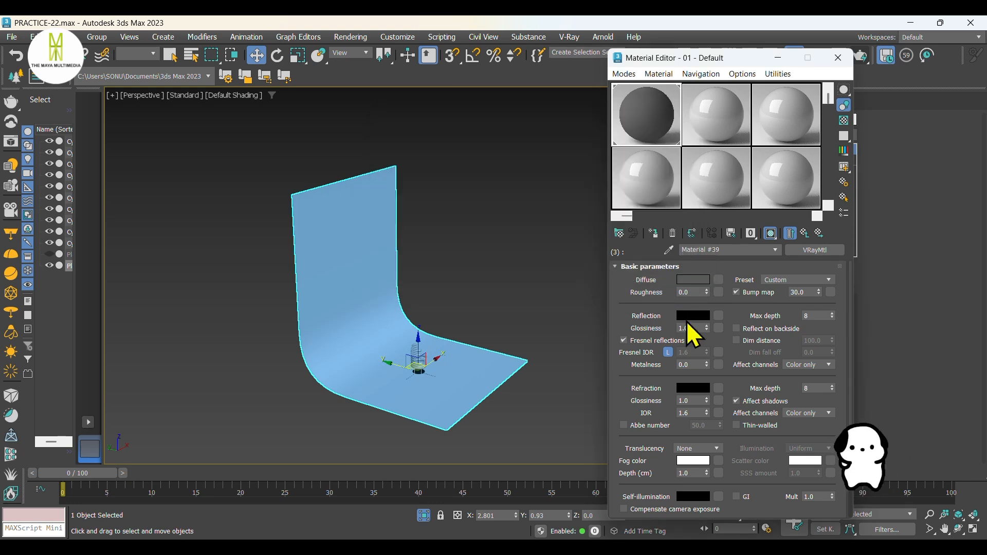
# Set the material's reflection to white (255), its glossiness to 0.65, and unlock the Fresnel IOR at 1.6.
pyautogui.click(689, 315)
pyautogui.moveTo(512, 252); pyautogui.dragTo(512, 277)
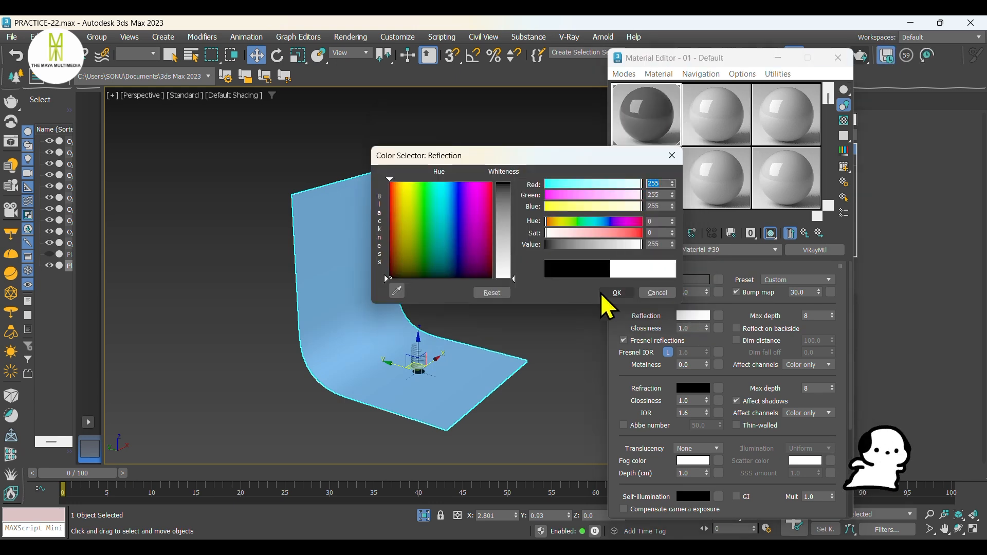
pyautogui.click(602, 292)
pyautogui.moveTo(695, 331); pyautogui.dragTo(668, 331)
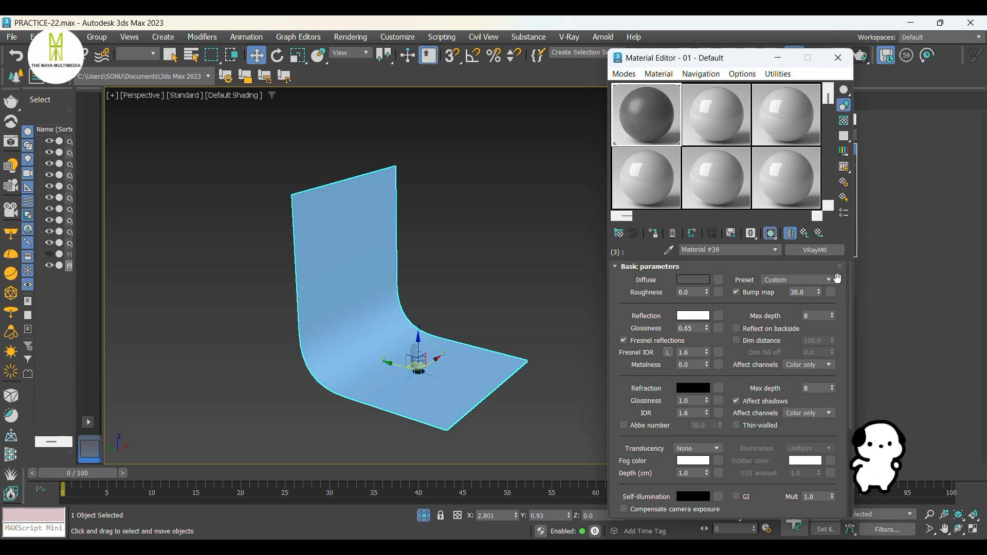
# Apply the material to the backdrop plane, minimize the Material Editor and deselect the plane.
pyautogui.click(655, 234)
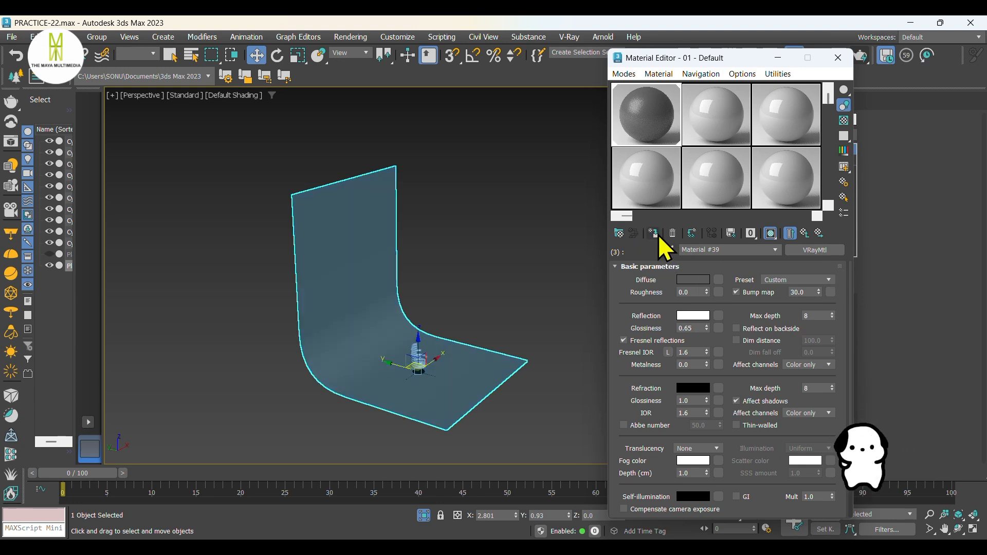
pyautogui.click(778, 58)
pyautogui.click(577, 251)
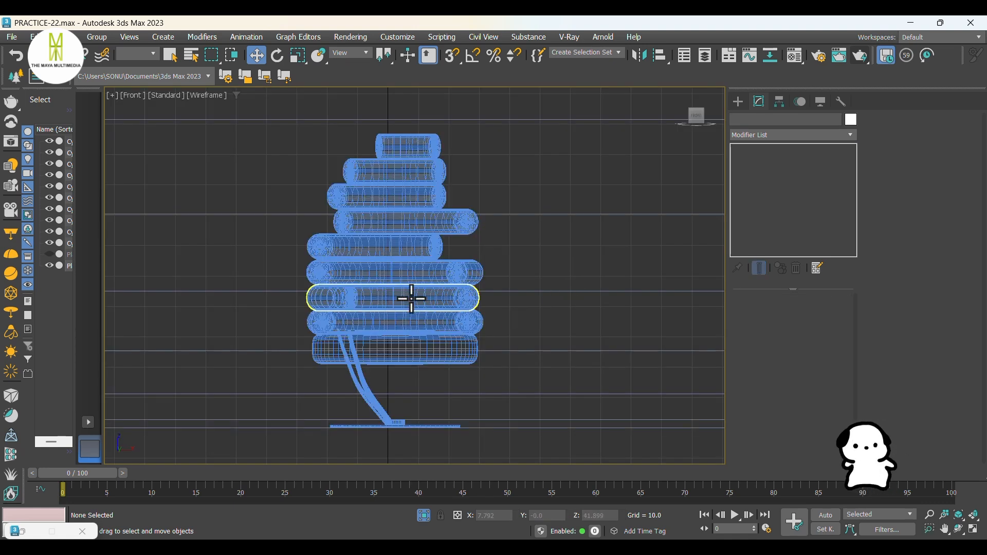
# Select all parts of the stacked-cylinder model without the backdrop plane and combine them into a group.
pyautogui.press('F3')
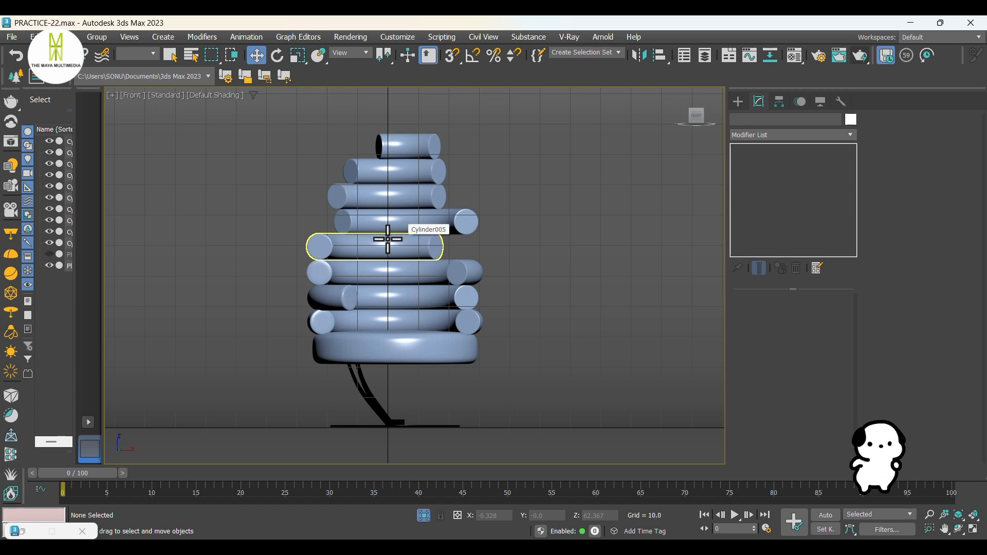
pyautogui.scroll(-10, 389, 239)
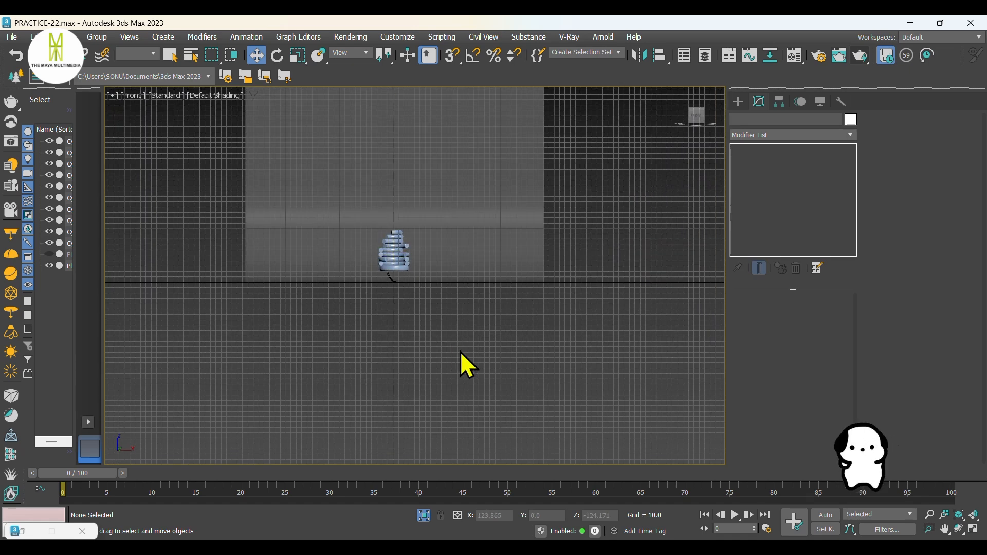
pyautogui.moveTo(467, 366); pyautogui.dragTo(337, 213)
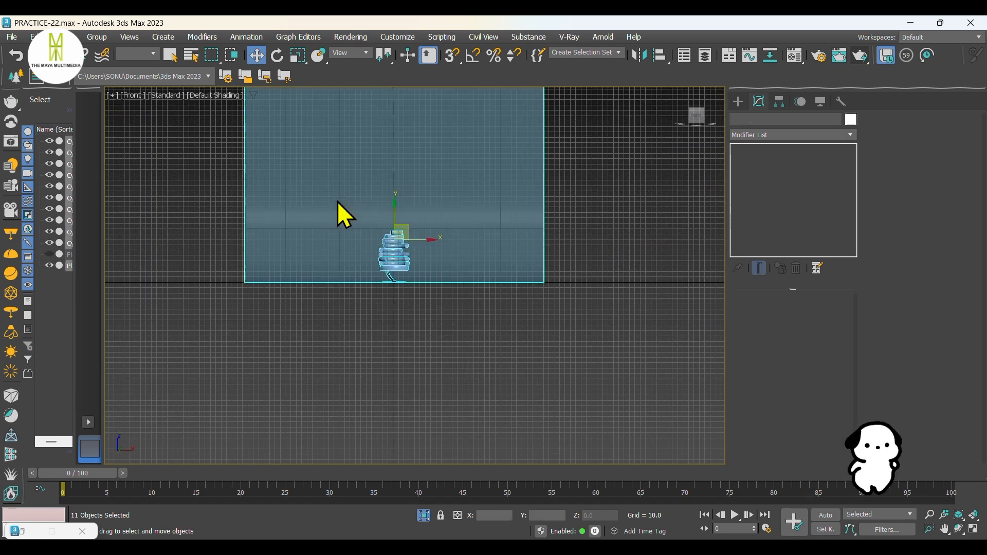
pyautogui.keyDown('alt'); pyautogui.click(477, 163); pyautogui.keyUp('alt')
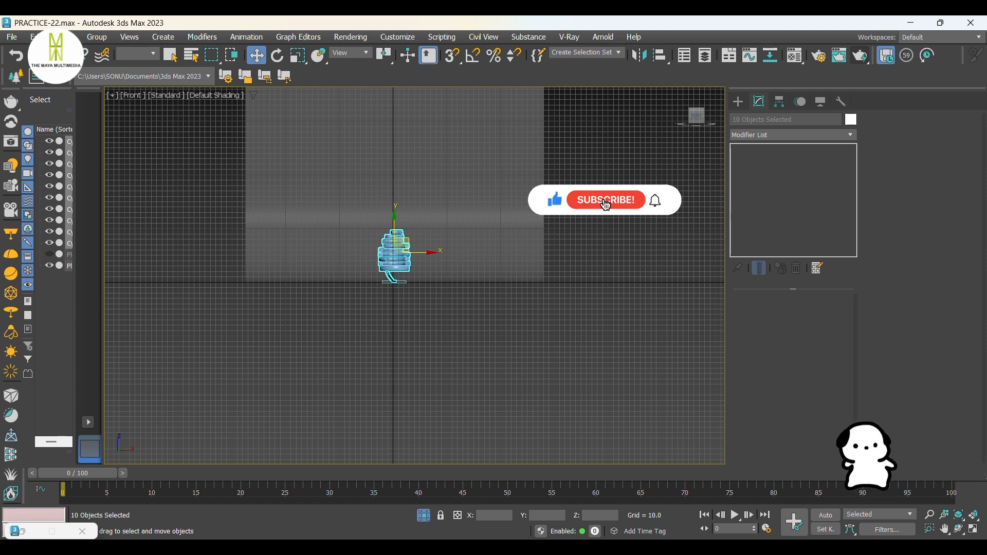
pyautogui.scroll(8, 386, 257)
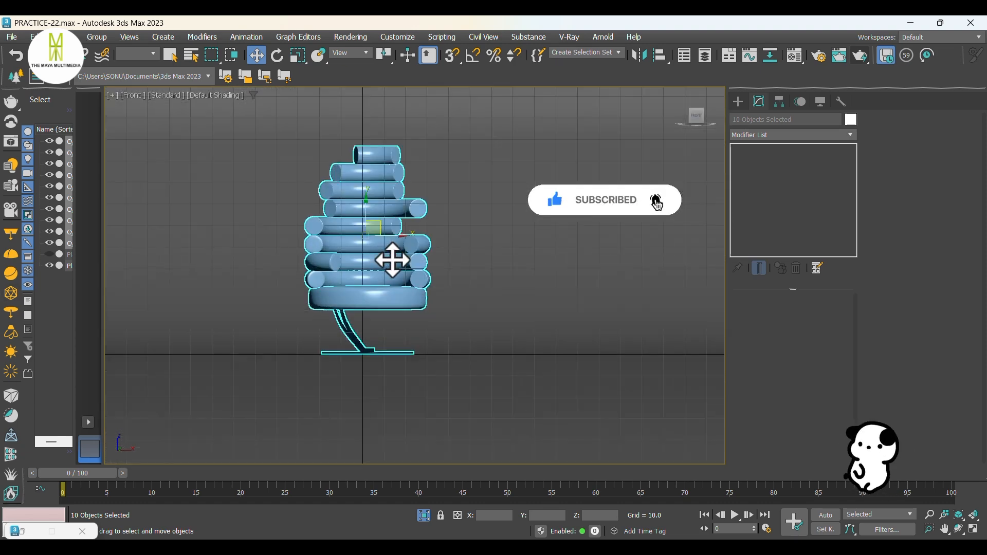
pyautogui.click(97, 37)
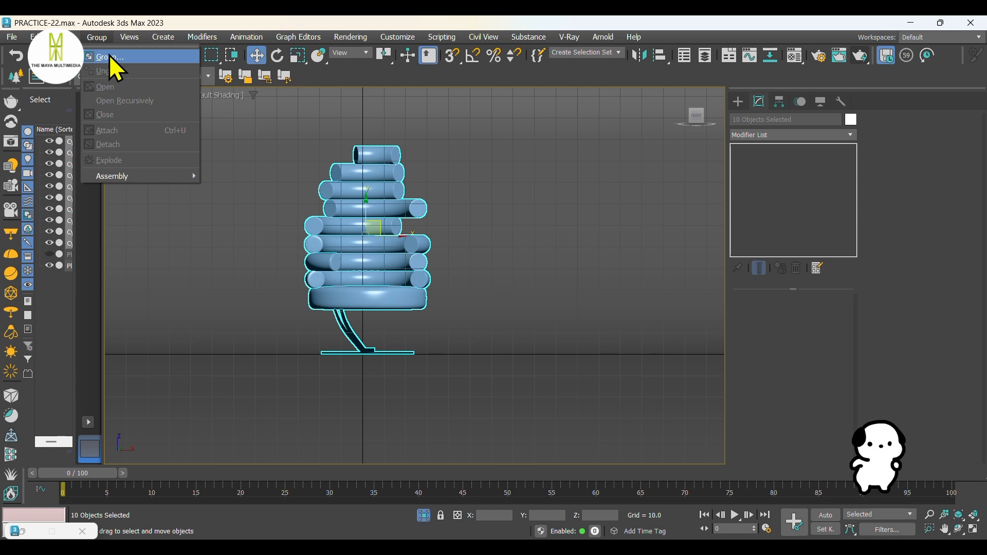
pyautogui.click(111, 56)
pyautogui.click(504, 308)
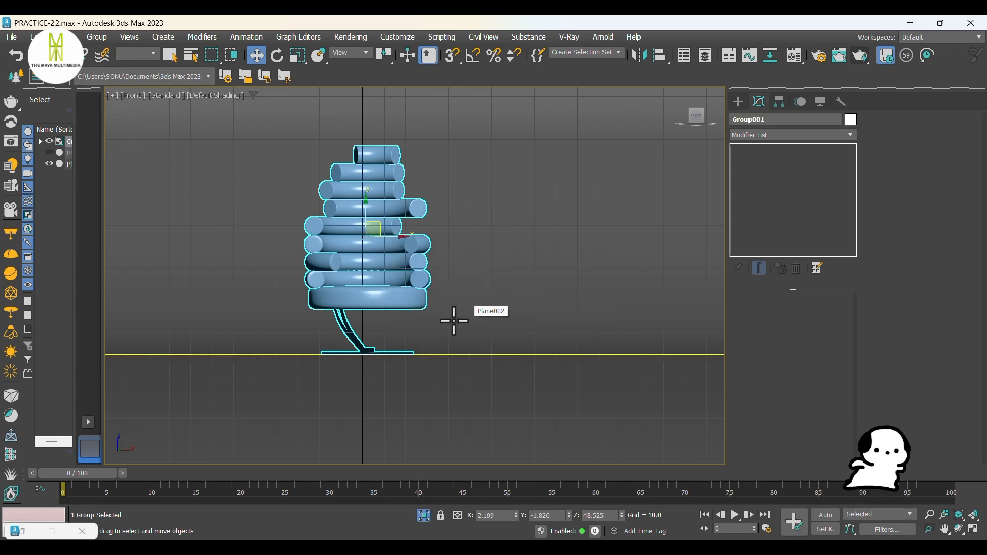
# Frame the model from a low front angle in the perspective view and create a physical camera from that view.
pyautogui.press('c')
pyautogui.click(536, 247)
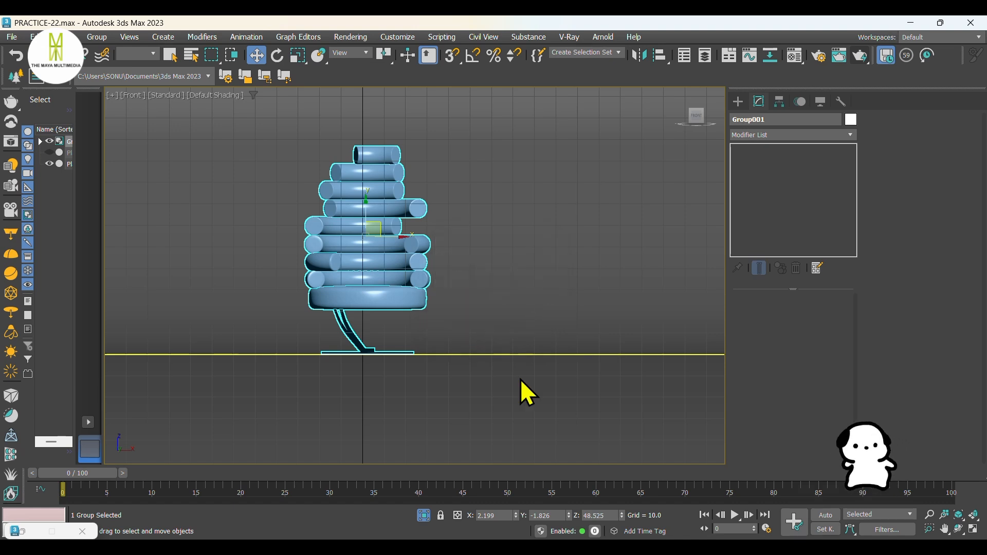
pyautogui.click(491, 416)
pyautogui.press('p')
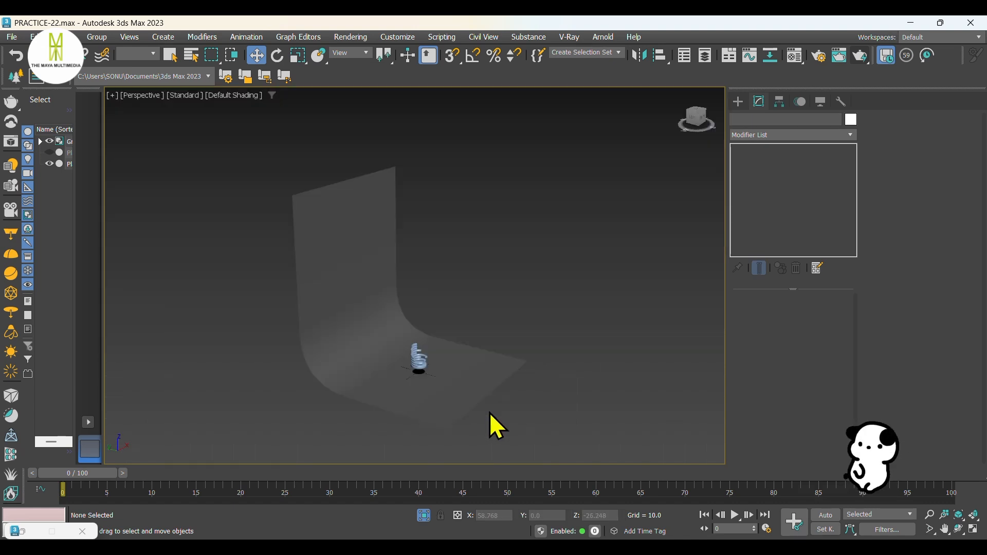
pyautogui.scroll(8, 368, 368)
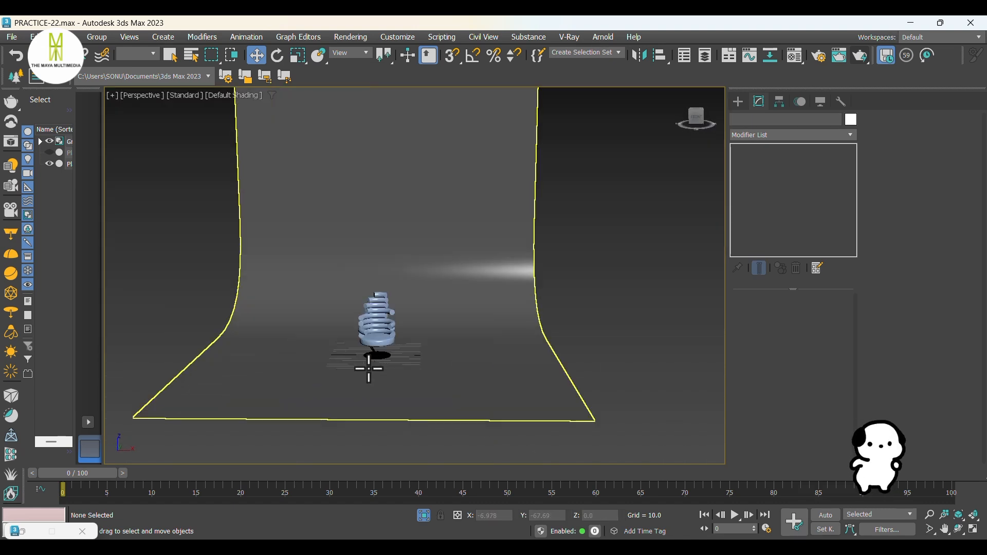
pyautogui.scroll(6, 390, 337)
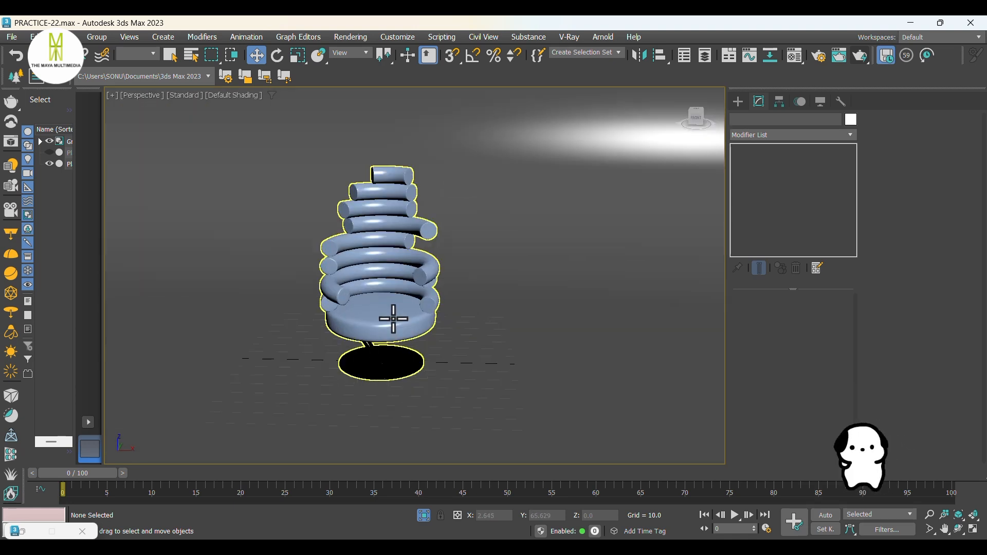
pyautogui.scroll(-3, 401, 325)
pyautogui.moveTo(402, 341)
pyautogui.keyDown('alt'); pyautogui.mouseDown(button='middle')
pyautogui.moveTo(401, 328)
pyautogui.moveTo(404, 339)
pyautogui.mouseUp(button='middle'); pyautogui.keyUp('alt')
pyautogui.scroll(3, 396, 282)
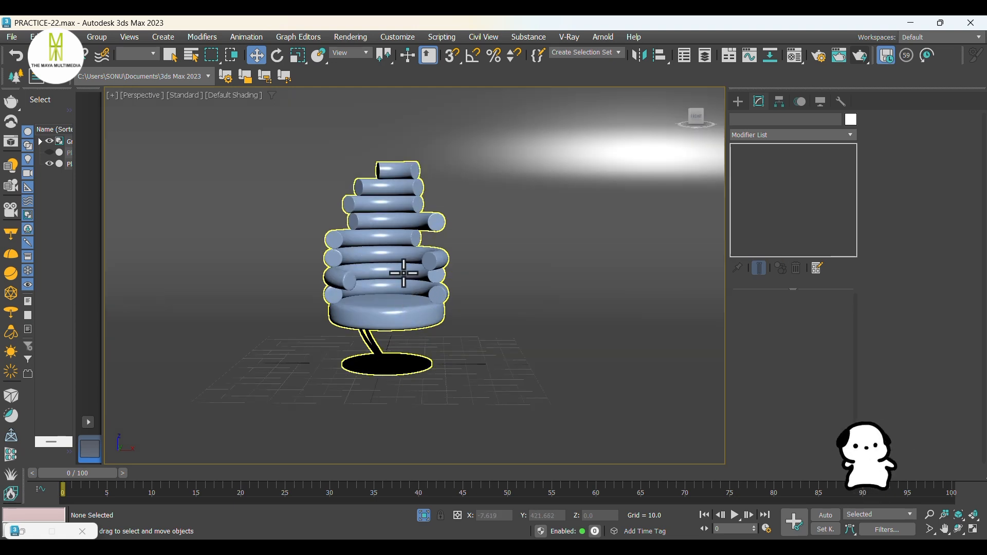
pyautogui.scroll(3, 386, 254)
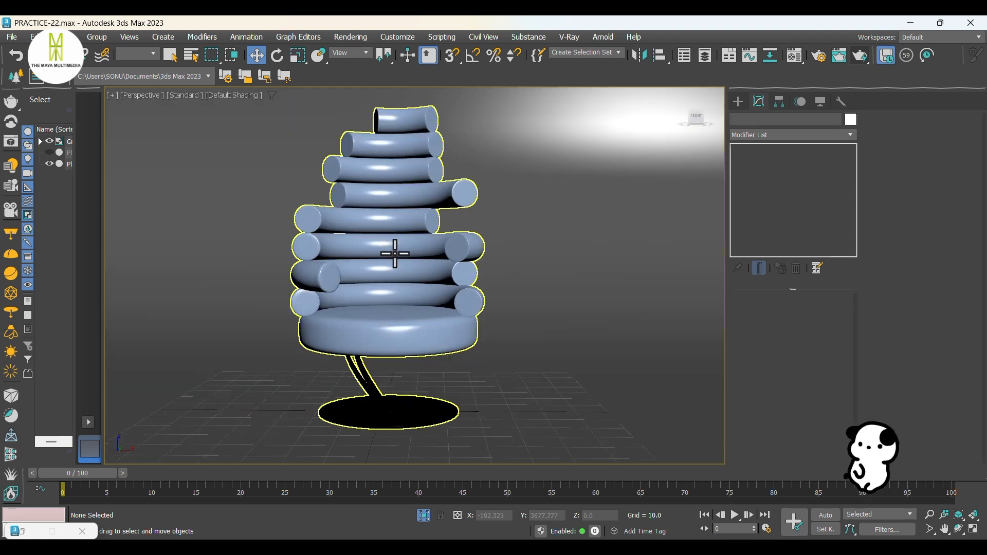
pyautogui.moveTo(395, 252)
pyautogui.mouseDown(button='middle')
pyautogui.moveTo(381, 277)
pyautogui.moveTo(392, 268)
pyautogui.mouseUp(button='middle')
pyautogui.hotkey('ctrl', 'c')
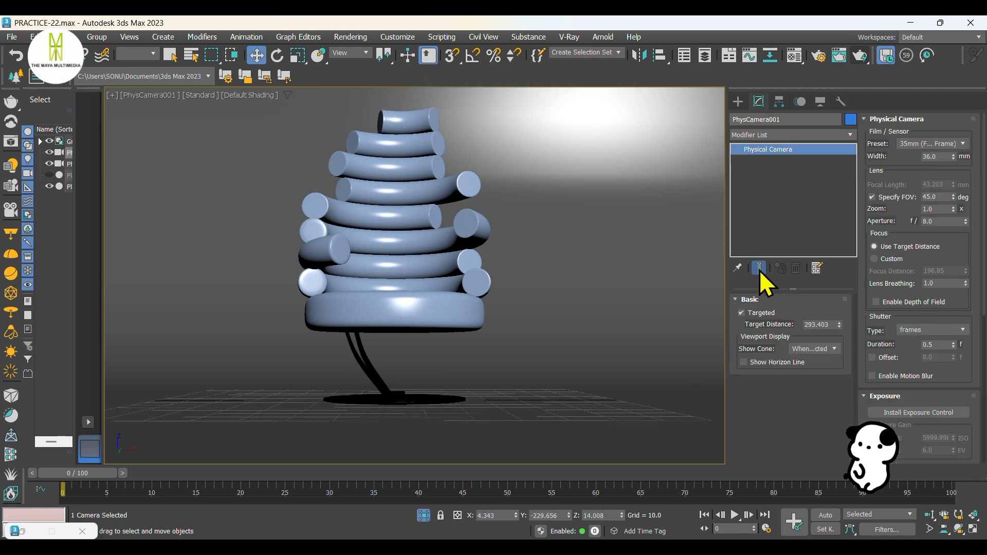
# Lock the camera's move and rotate transforms on the X, Y and Z axes.
pyautogui.click(781, 105)
pyautogui.click(836, 140)
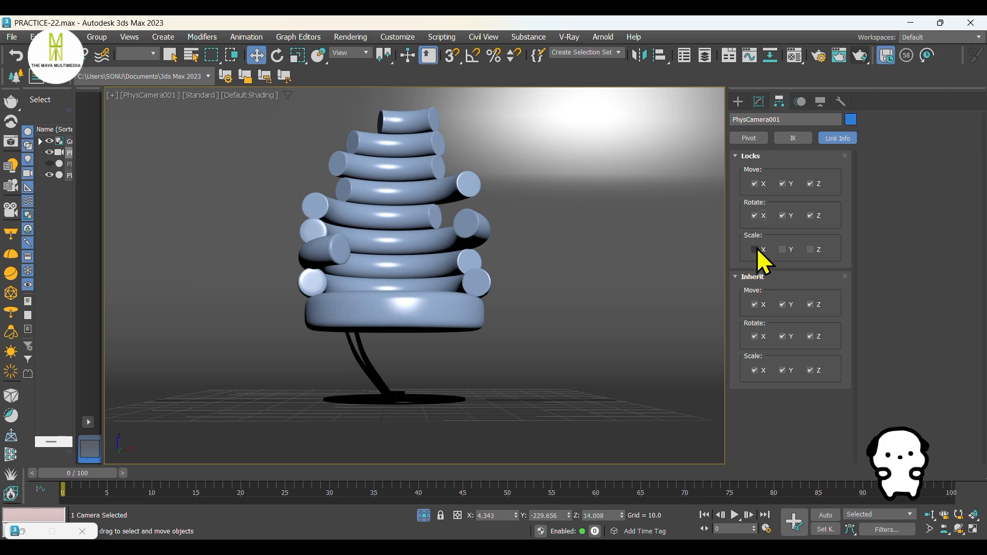
# Create a plane-type VRayLight about 232 by 119 units, centred over the model in the top view.
pyautogui.click(739, 103)
pyautogui.press('t')
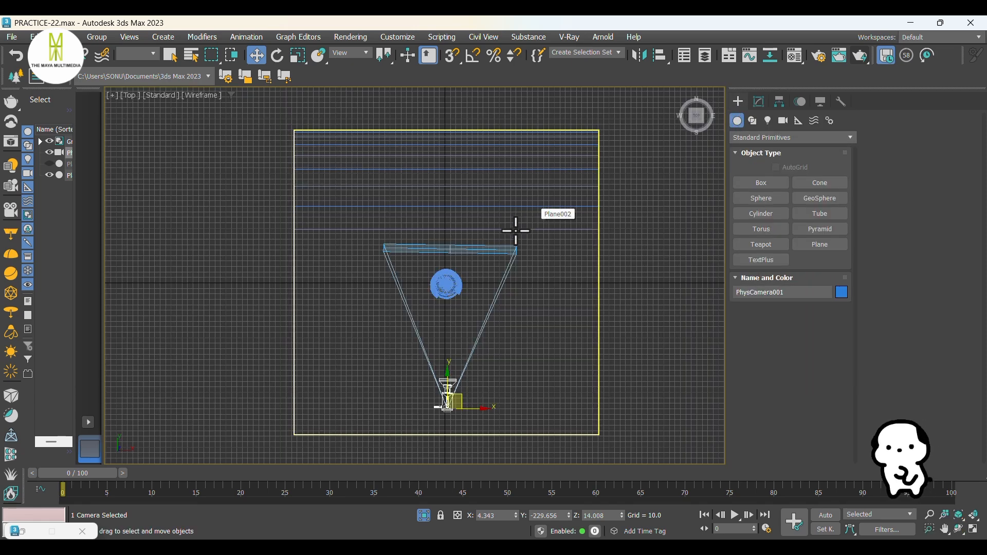
pyautogui.scroll(4, 514, 267)
pyautogui.click(524, 262)
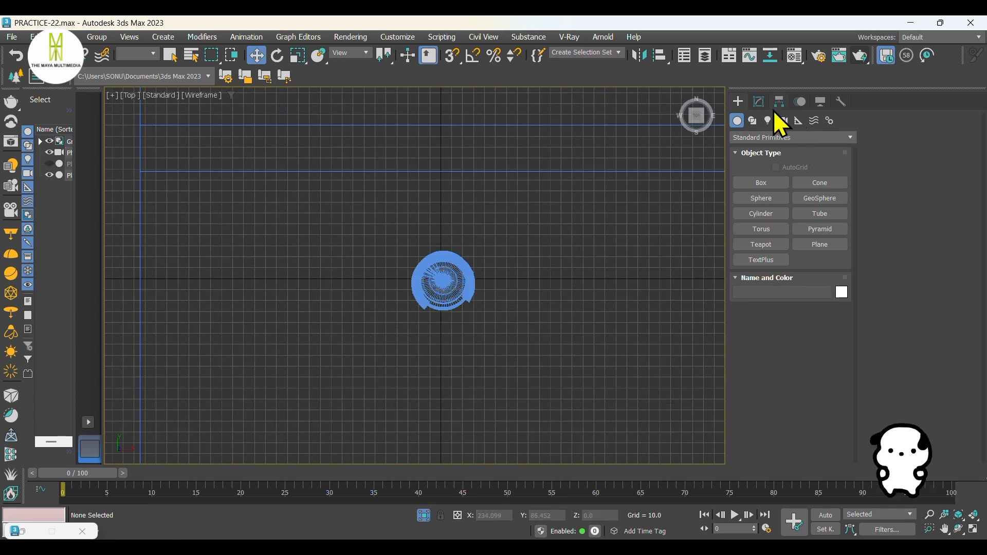
pyautogui.click(769, 121)
pyautogui.click(771, 138)
pyautogui.click(761, 171)
pyautogui.click(762, 184)
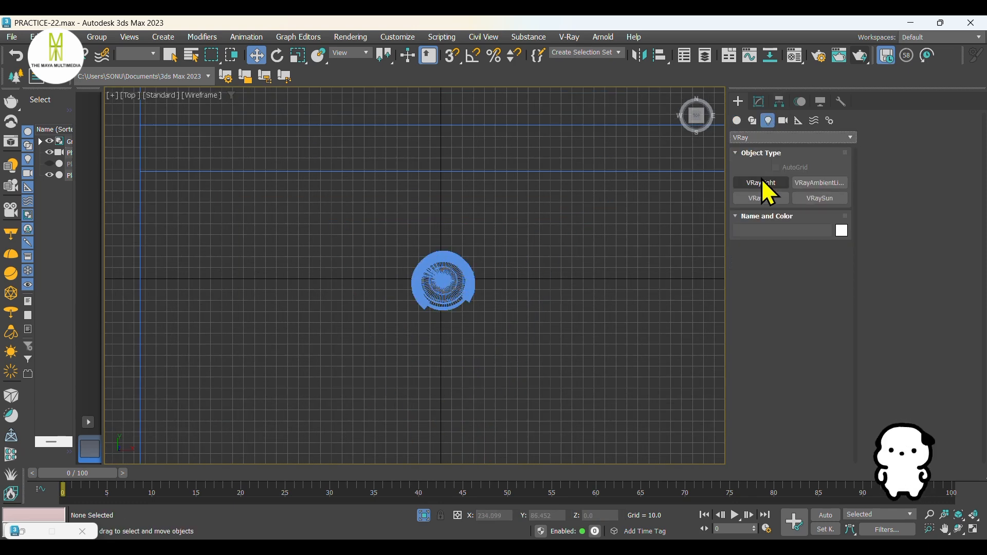
pyautogui.click(830, 264)
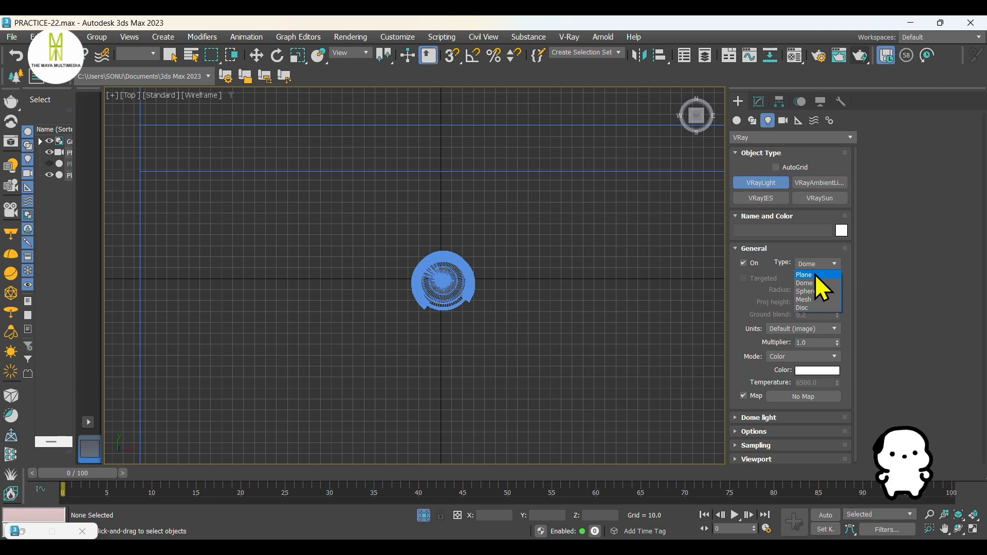
pyautogui.click(814, 273)
pyautogui.moveTo(321, 210); pyautogui.dragTo(574, 339)
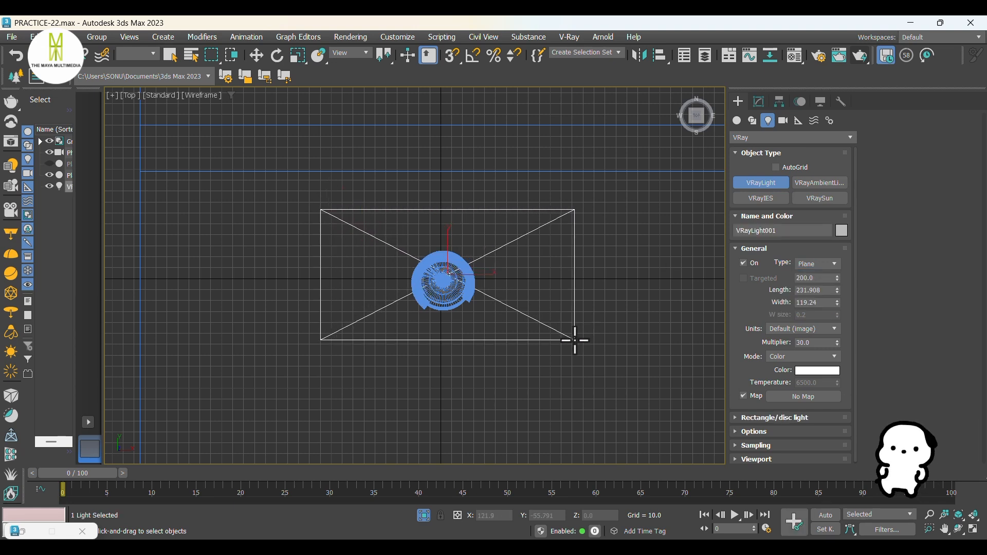
# Raise the plane light above the model to a Z position of about 337.
pyautogui.press('w')
pyautogui.press('f')
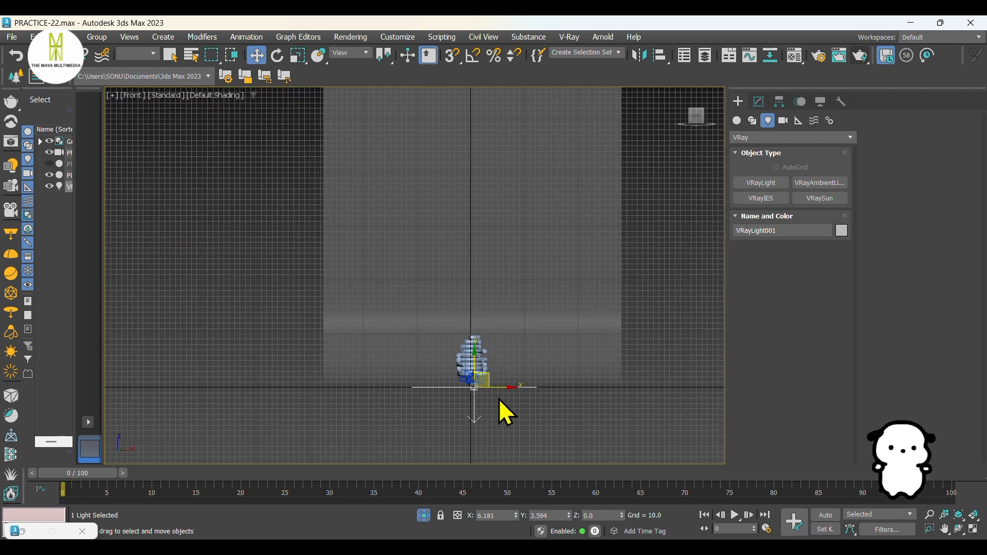
pyautogui.moveTo(473, 363); pyautogui.dragTo(480, 184)
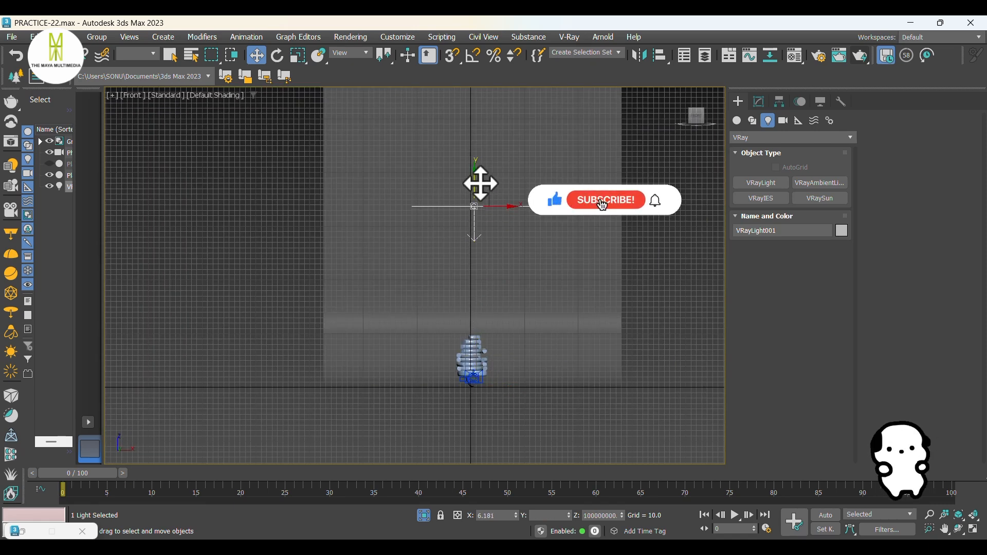
# Set the overhead light's multiplier to 10 and deselect everything.
pyautogui.click(759, 101)
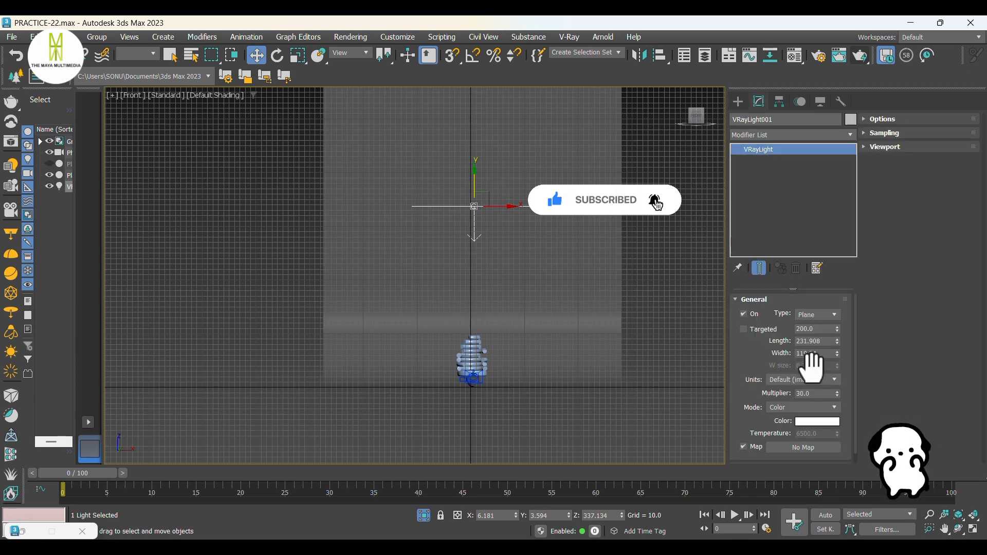
pyautogui.doubleClick(821, 394)
pyautogui.write('1')
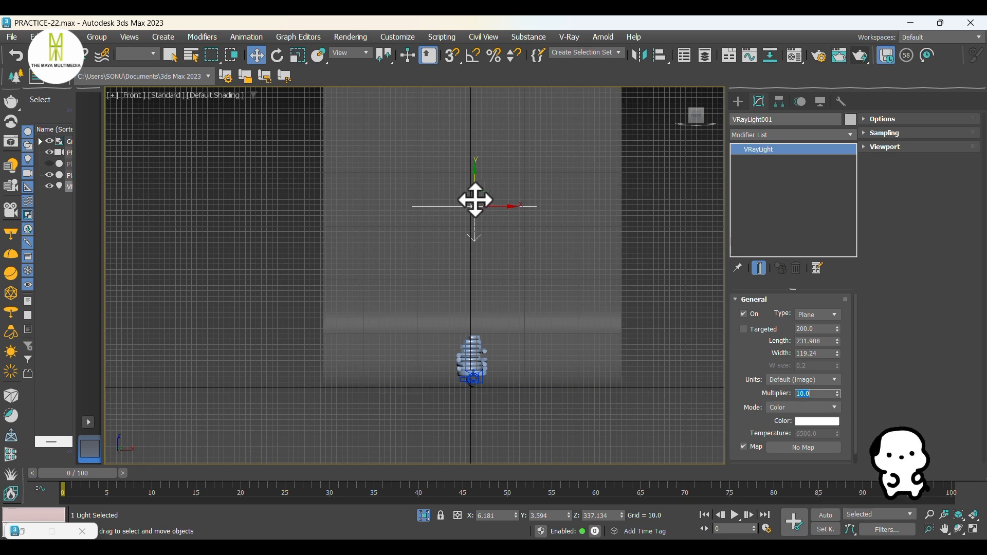
pyautogui.click(474, 200)
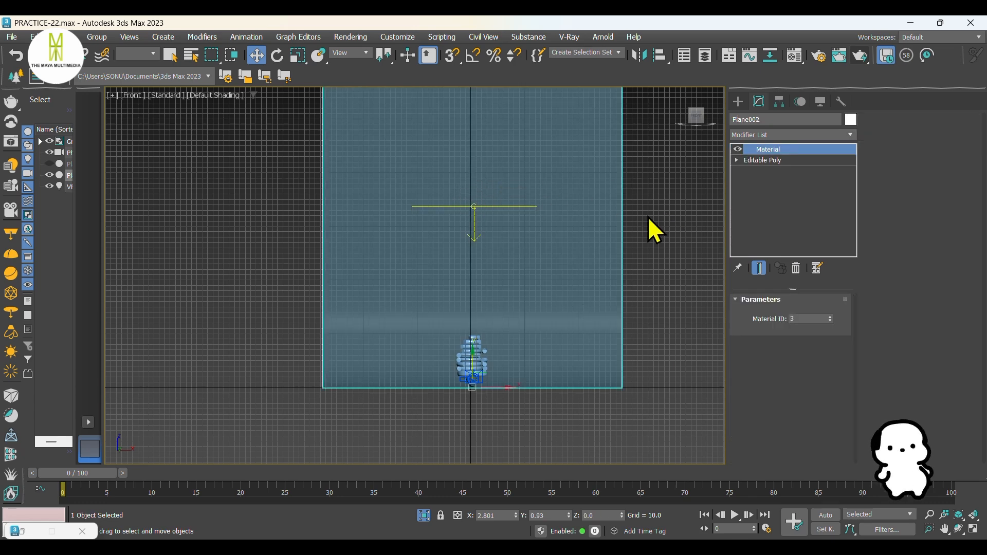
pyautogui.click(561, 275)
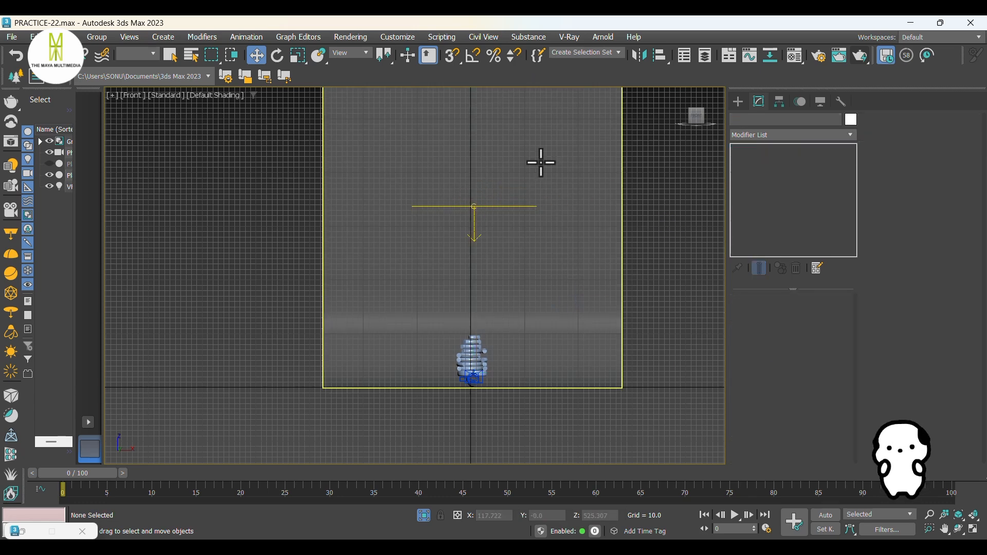
# Clone the overhead plane light along the X axis to about X 339, near the backdrop's side edge.
pyautogui.press('t')
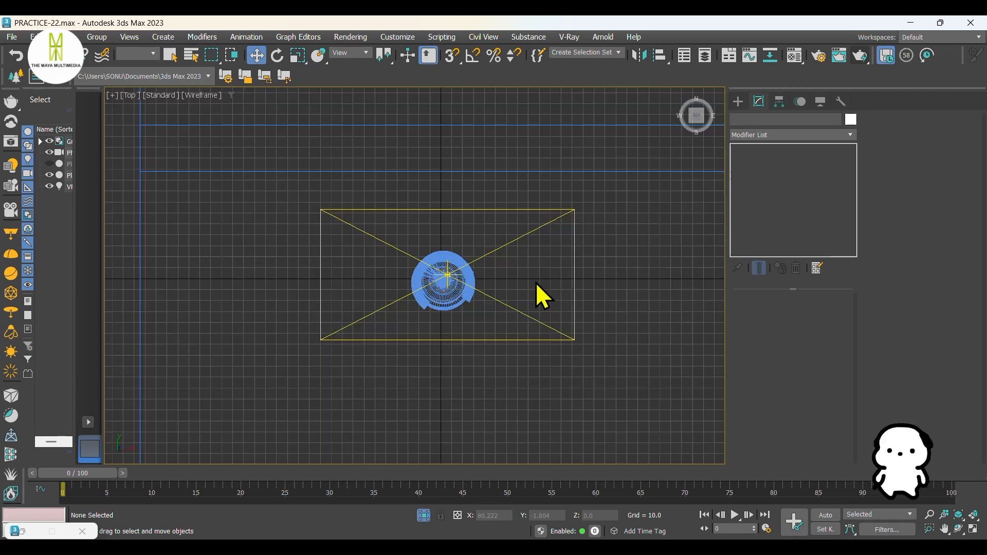
pyautogui.click(482, 294)
pyautogui.scroll(-3, 340, 291)
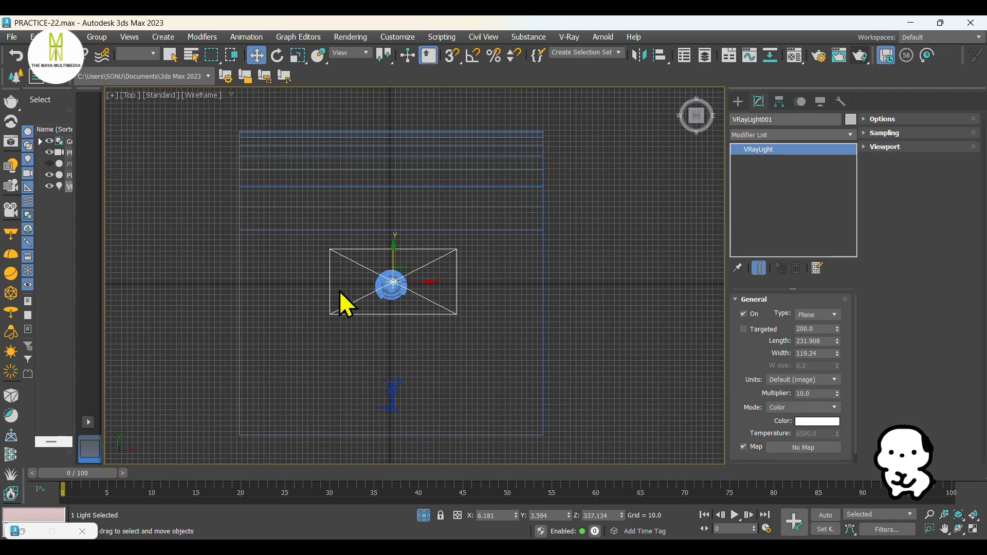
pyautogui.scroll(-2, 339, 291)
pyautogui.scroll(2, 340, 291)
pyautogui.keyDown('shift'); pyautogui.moveTo(408, 282); pyautogui.dragTo(588, 284); pyautogui.keyUp('shift')
pyautogui.click(510, 335)
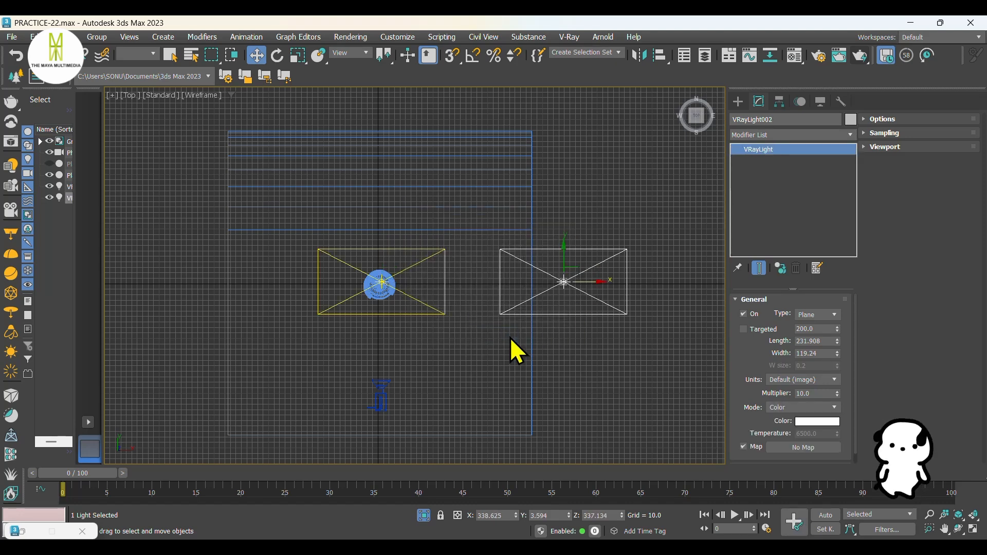
# Set the cloned side light's color to a saturated blue.
pyautogui.press('f')
pyautogui.scroll(-2, 472, 316)
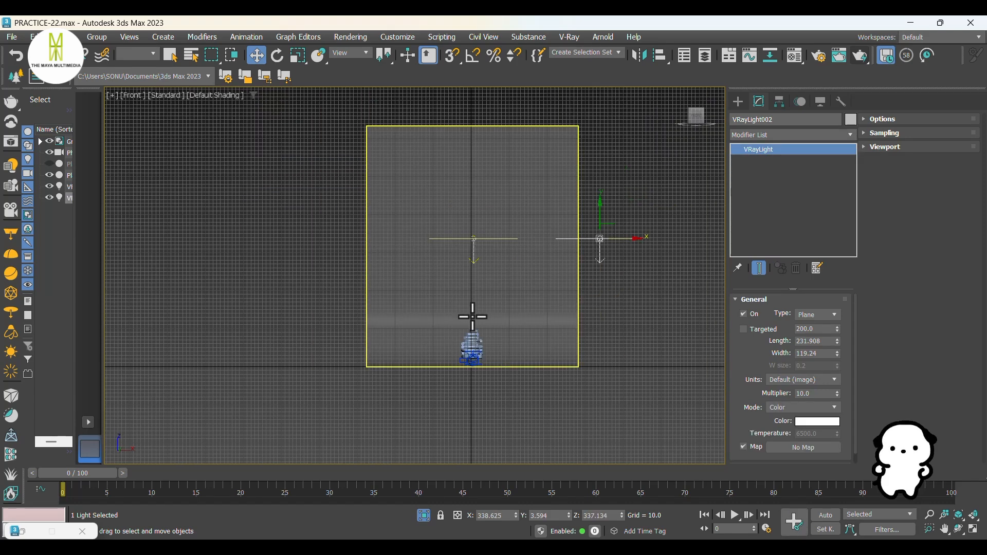
pyautogui.scroll(2, 625, 223)
pyautogui.click(803, 421)
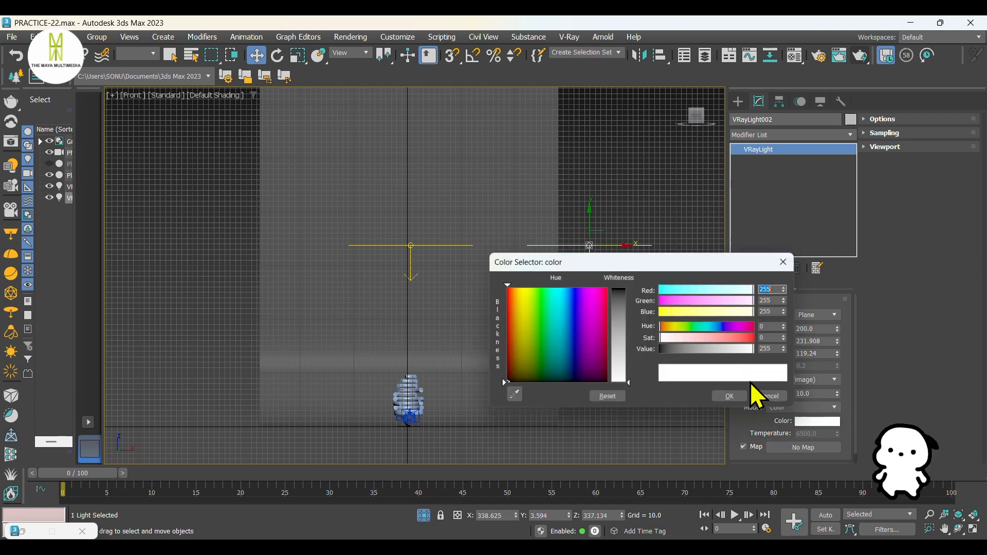
pyautogui.click(570, 309)
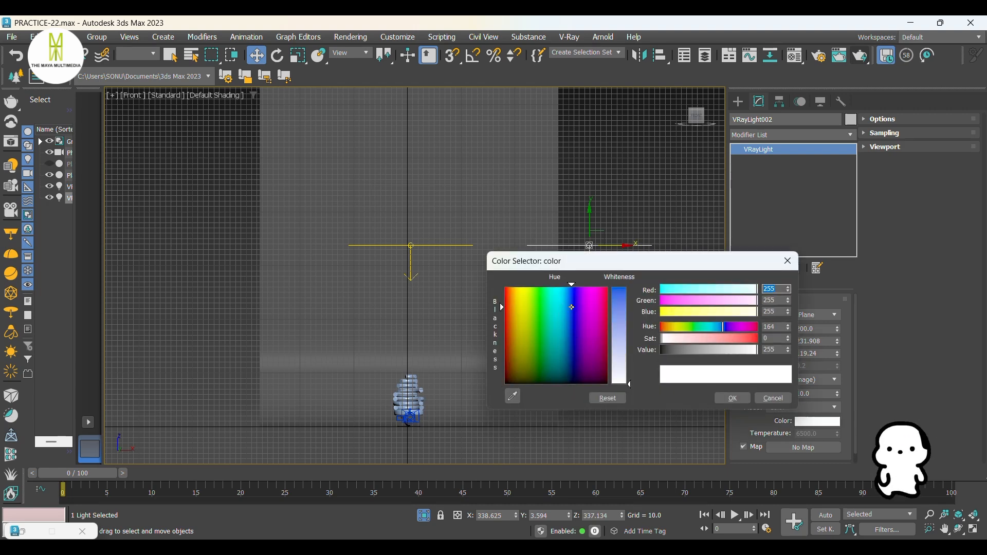
pyautogui.moveTo(617, 310); pyautogui.dragTo(619, 288)
pyautogui.click(733, 398)
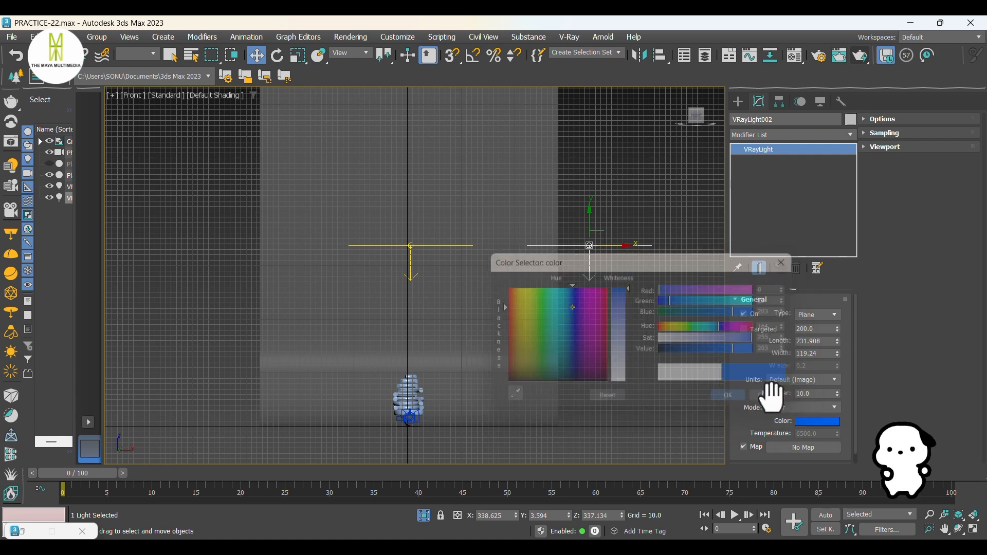
# Set the blue side light's multiplier to 4.
pyautogui.doubleClick(812, 394)
pyautogui.write('4')
pyautogui.press('Return')
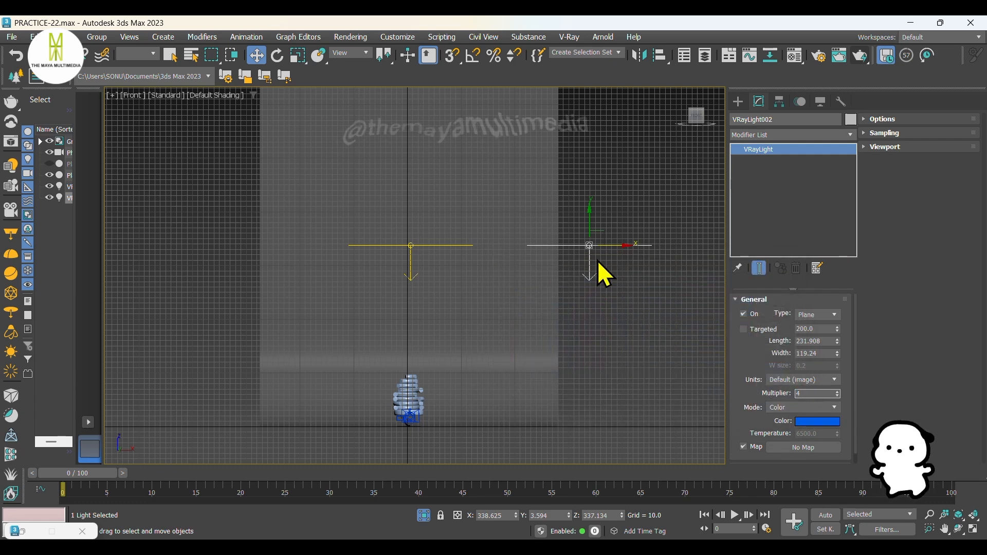
# Rotate the blue side light about 74 degrees around Y toward the model and lower it to about Z 106.
pyautogui.press('e')
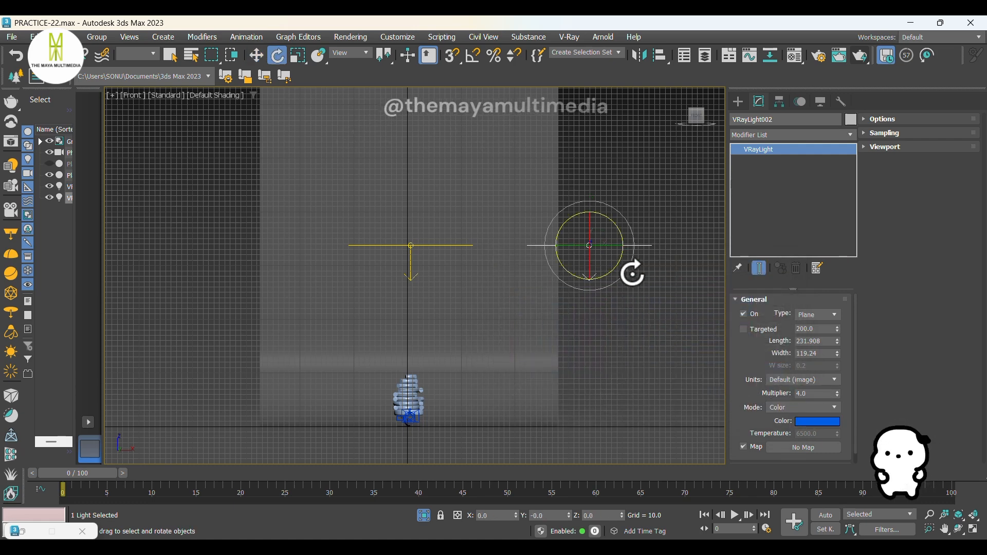
pyautogui.moveTo(632, 271); pyautogui.dragTo(633, 327)
pyautogui.press('w')
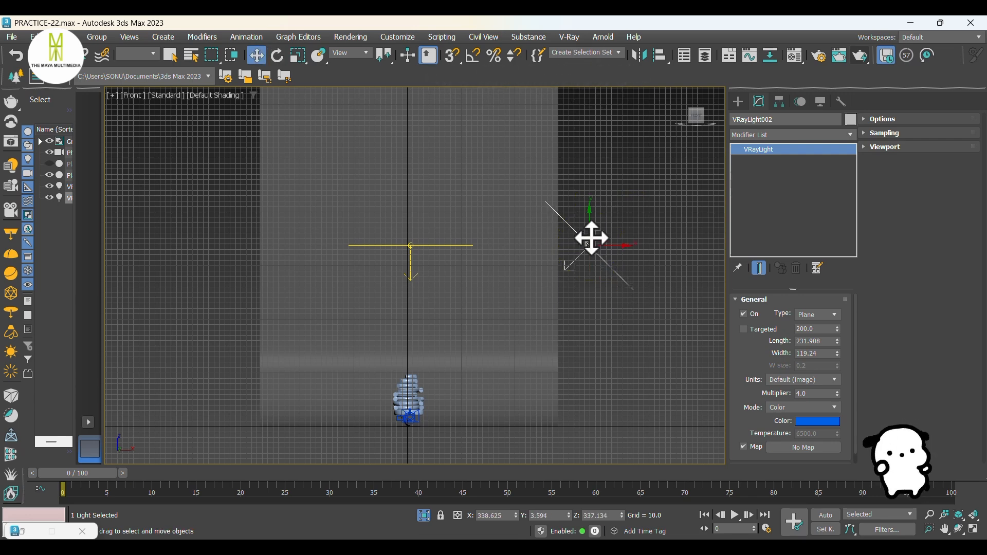
pyautogui.moveTo(590, 238); pyautogui.dragTo(582, 349)
pyautogui.press('e')
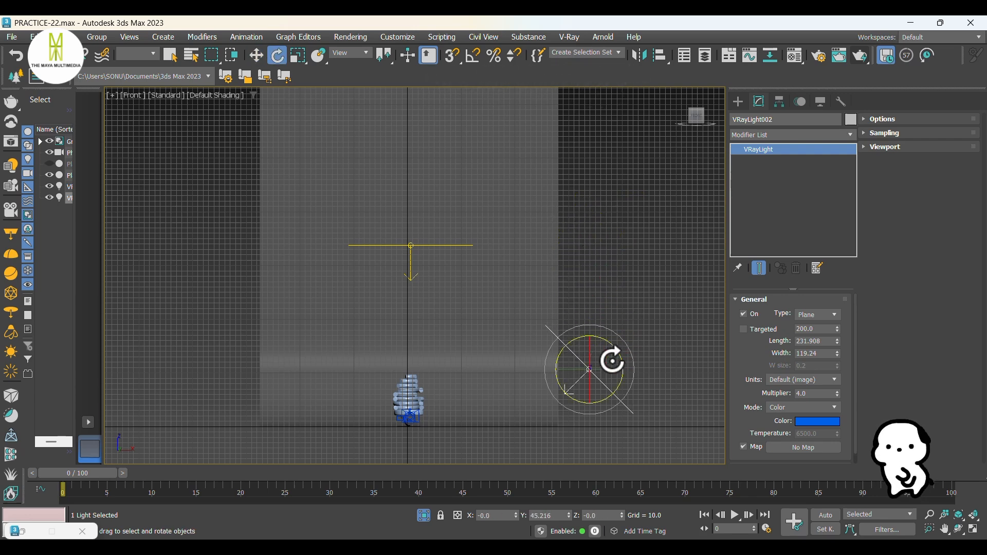
pyautogui.moveTo(636, 387); pyautogui.dragTo(635, 416)
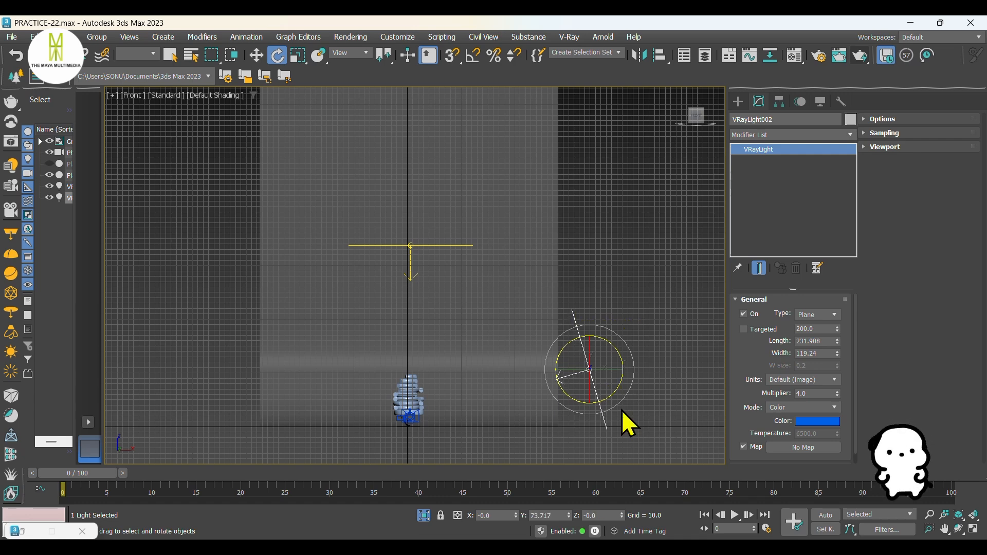
pyautogui.press('w')
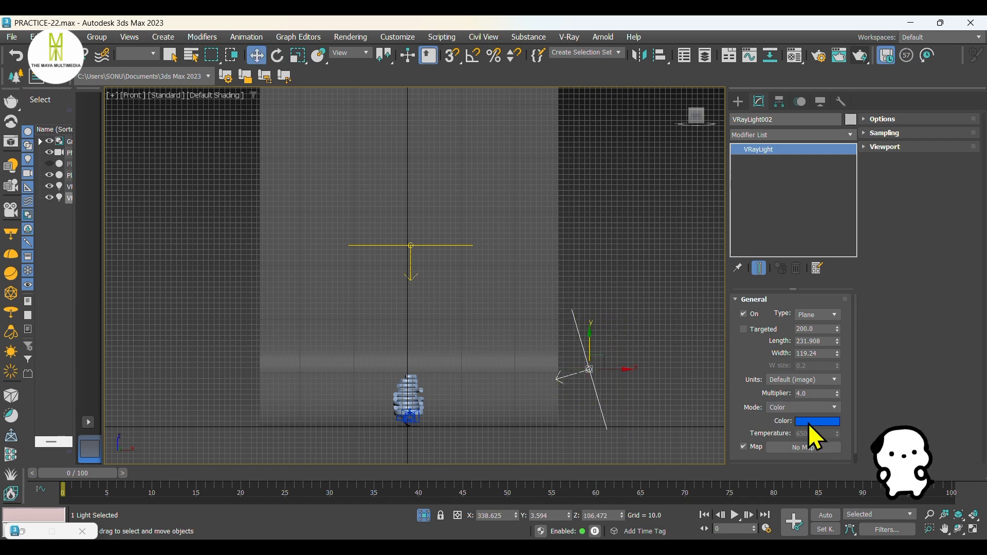
# Replace the side light's color with the pale blue sampled from the stacked-cylinder model.
pyautogui.scroll(8, 404, 421)
pyautogui.scroll(-1, 329, 384)
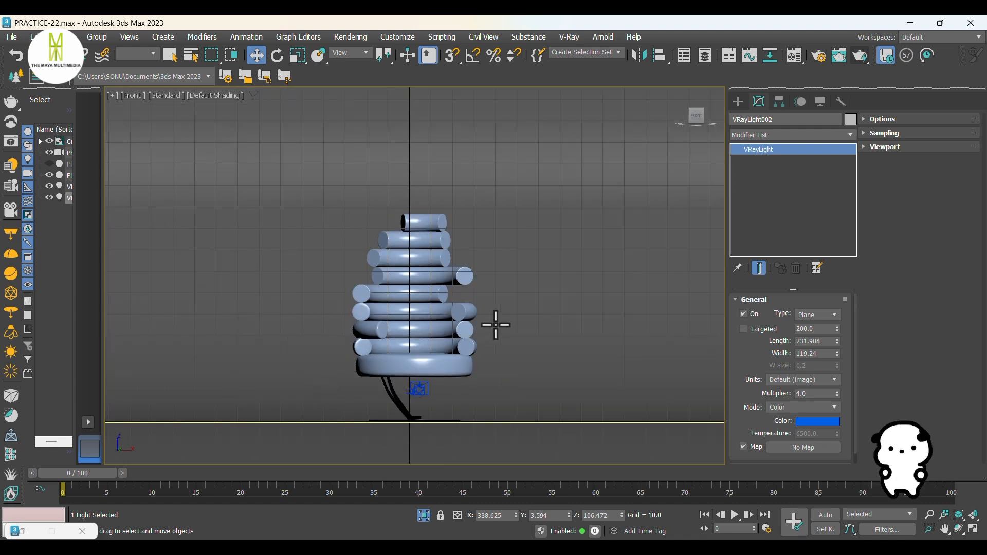
pyautogui.scroll(-4, 387, 366)
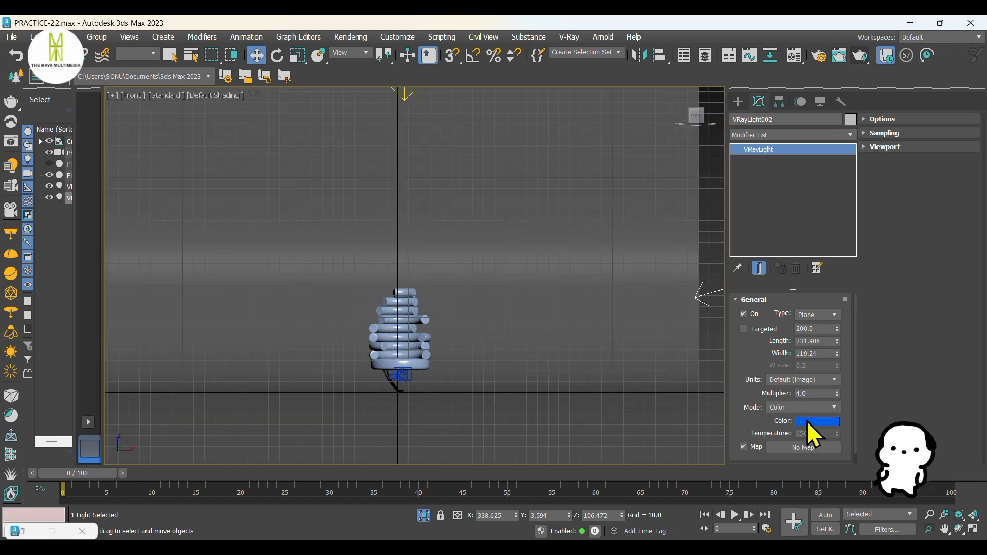
pyautogui.click(808, 421)
pyautogui.click(511, 395)
pyautogui.click(428, 361)
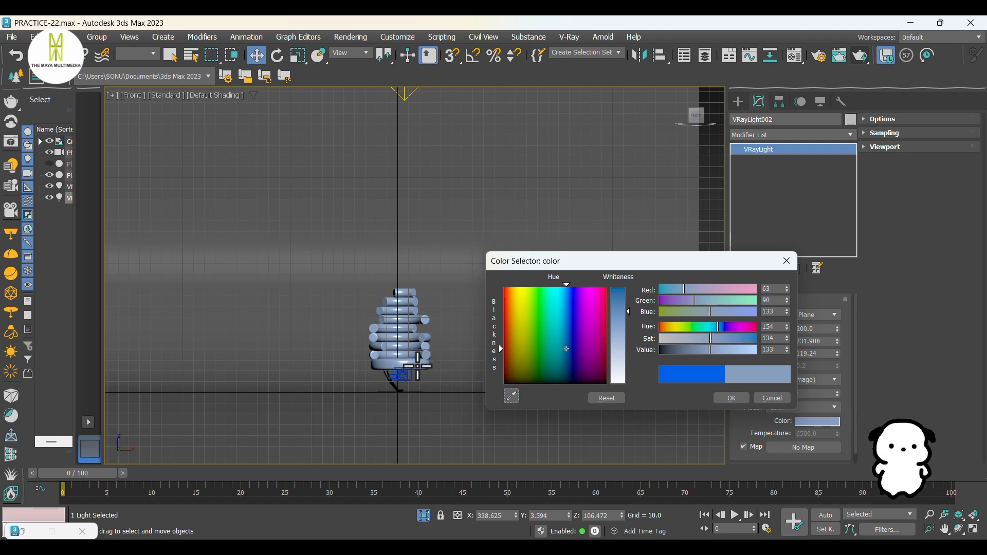
pyautogui.click(739, 397)
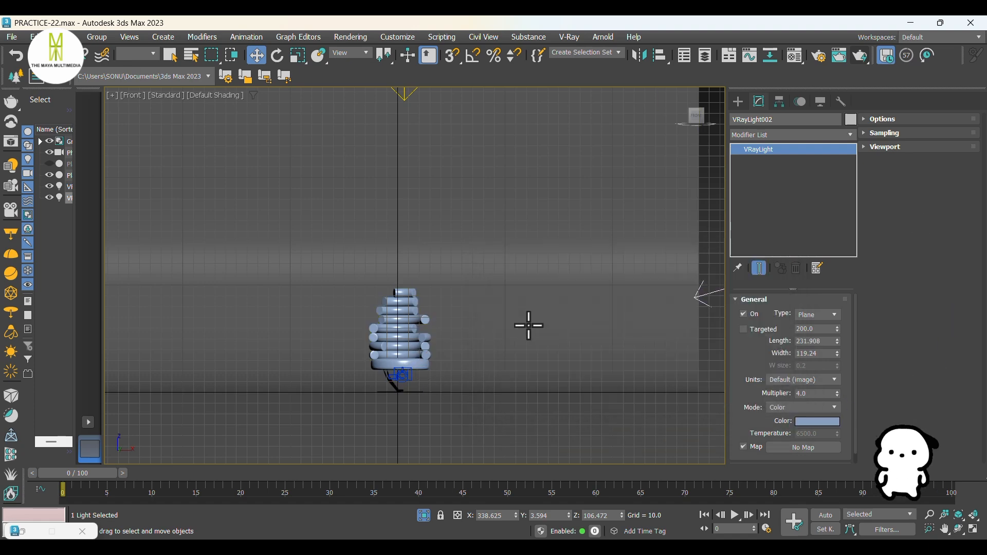
# Set the pale-blue side light's multiplier to 8.
pyautogui.scroll(-2, 529, 323)
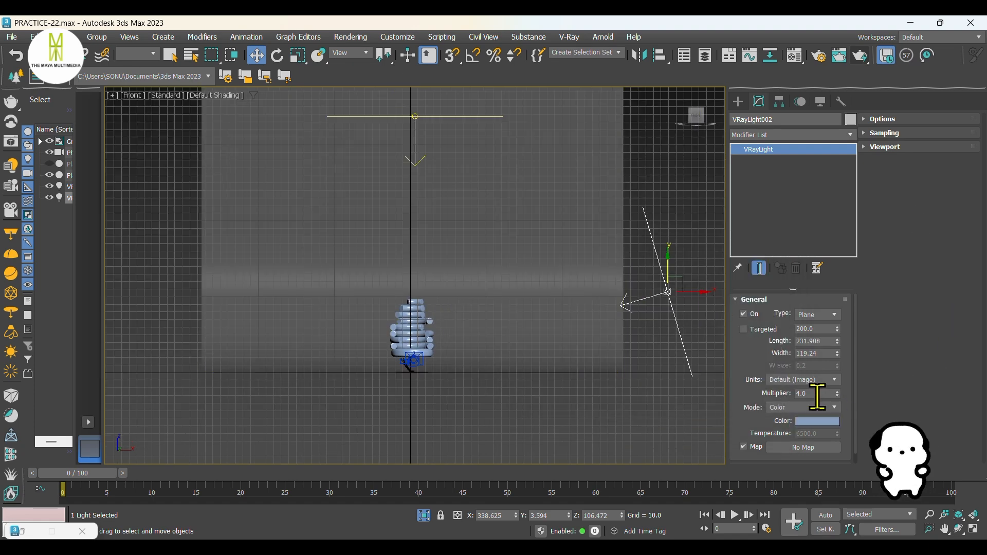
pyautogui.write('8')
pyautogui.press('Return')
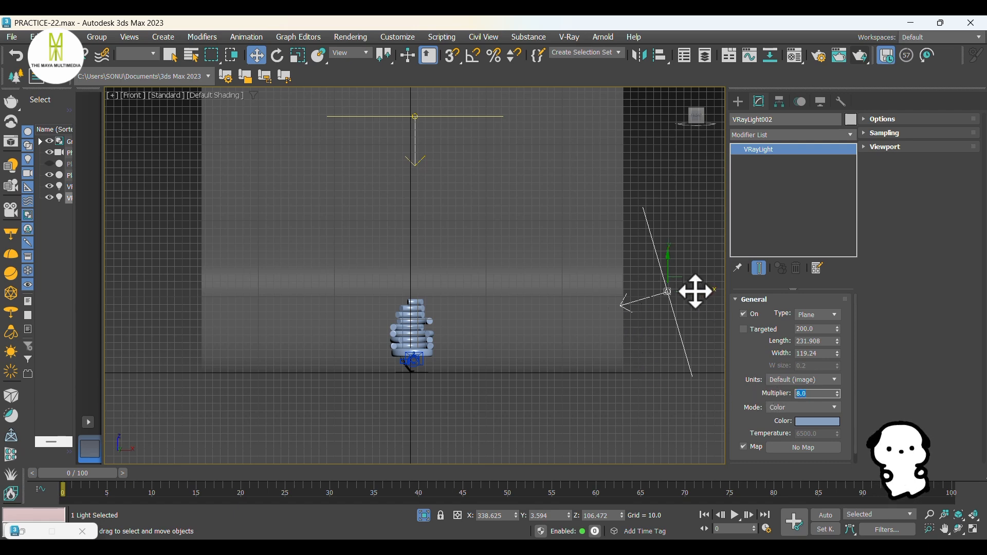
# Clone the side light as a copy to about X -194 on the model's opposite side and mirror it to face the model.
pyautogui.moveTo(695, 291); pyautogui.dragTo(303, 290)
pyautogui.hotkey('ctrl', 'v')
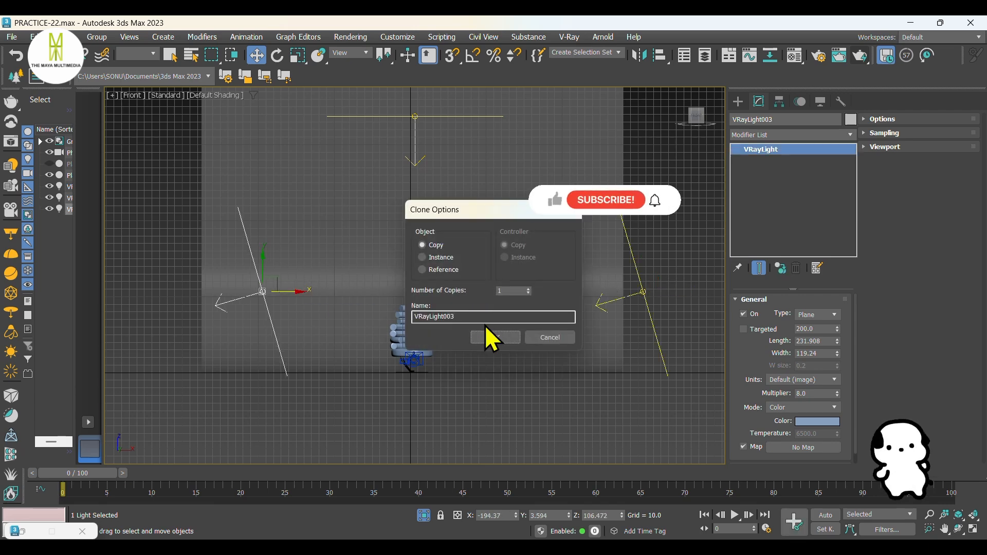
pyautogui.click(495, 335)
pyautogui.click(639, 55)
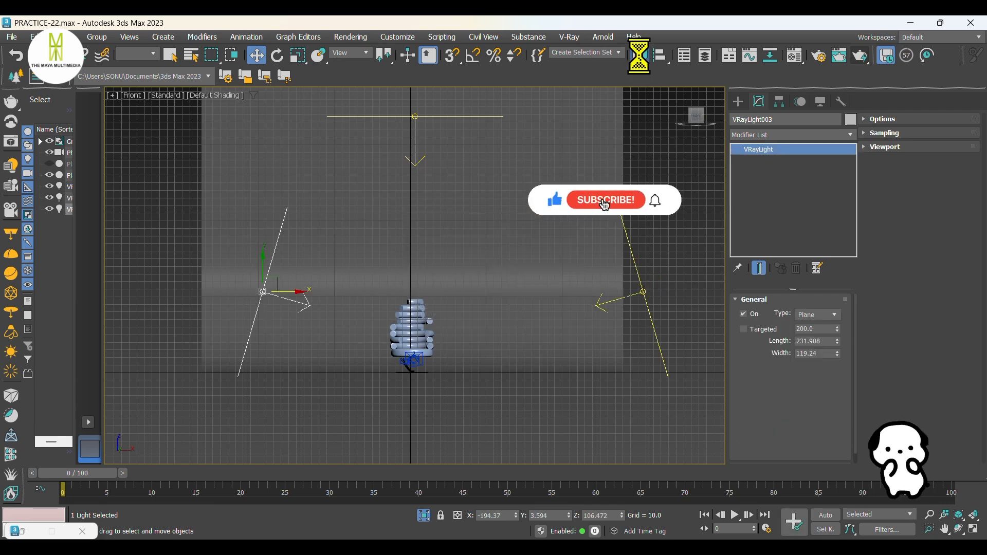
pyautogui.click(461, 382)
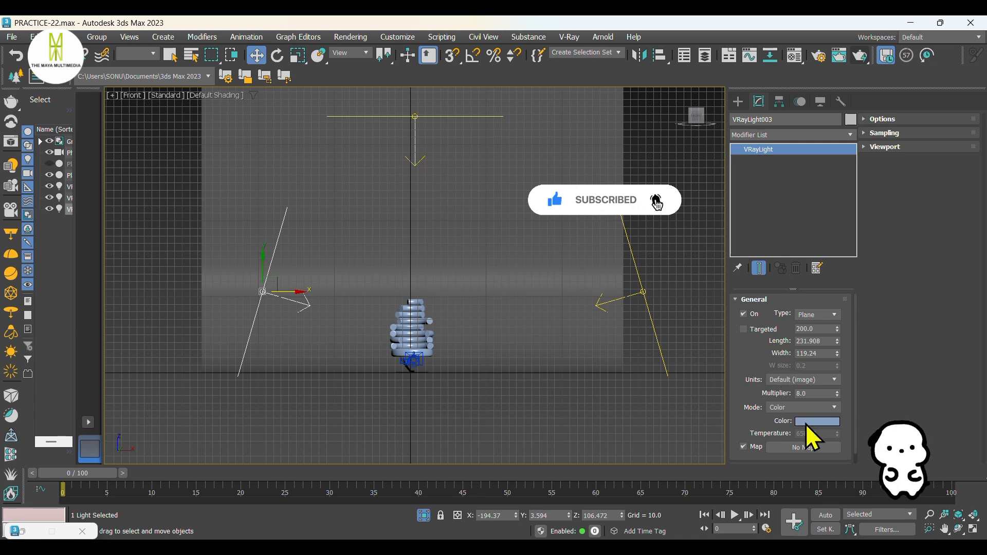
# Reset the mirrored side light's color to white and set its multiplier to 6.
pyautogui.click(802, 421)
pyautogui.moveTo(635, 323); pyautogui.dragTo(634, 386)
pyautogui.click(735, 401)
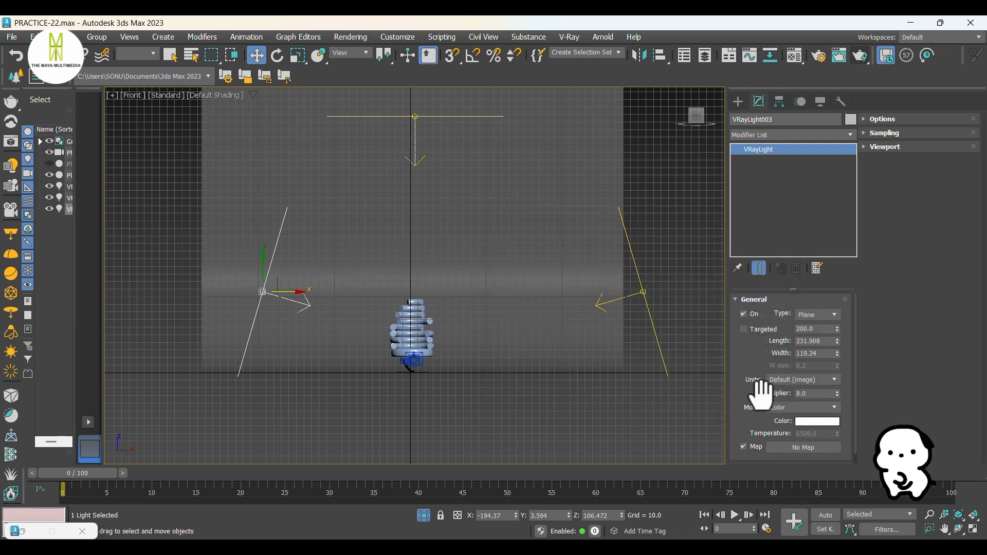
pyautogui.doubleClick(816, 393)
pyautogui.write('6')
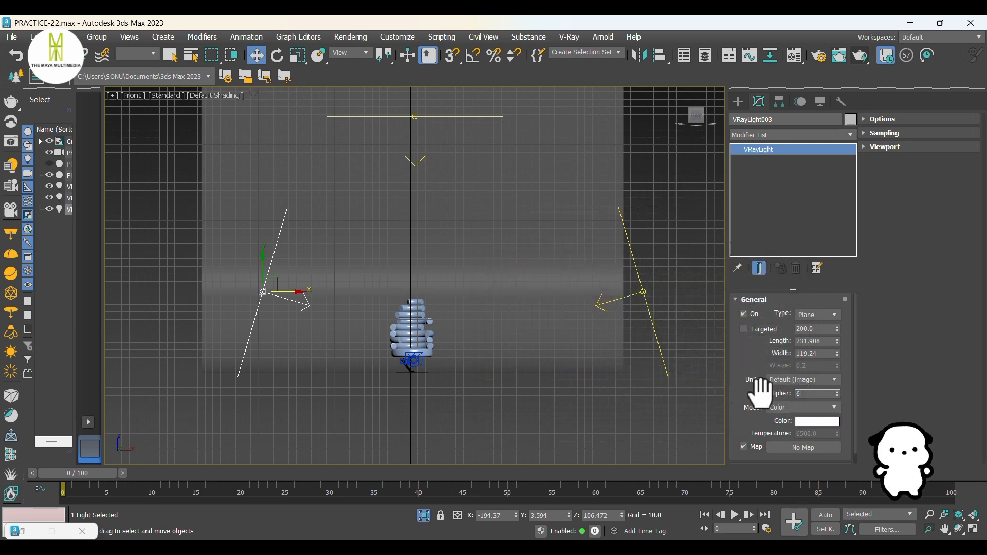
pyautogui.press('Return')
# Move the white side light outward along X to about -295, at the backdrop's side edge.
pyautogui.click(643, 262)
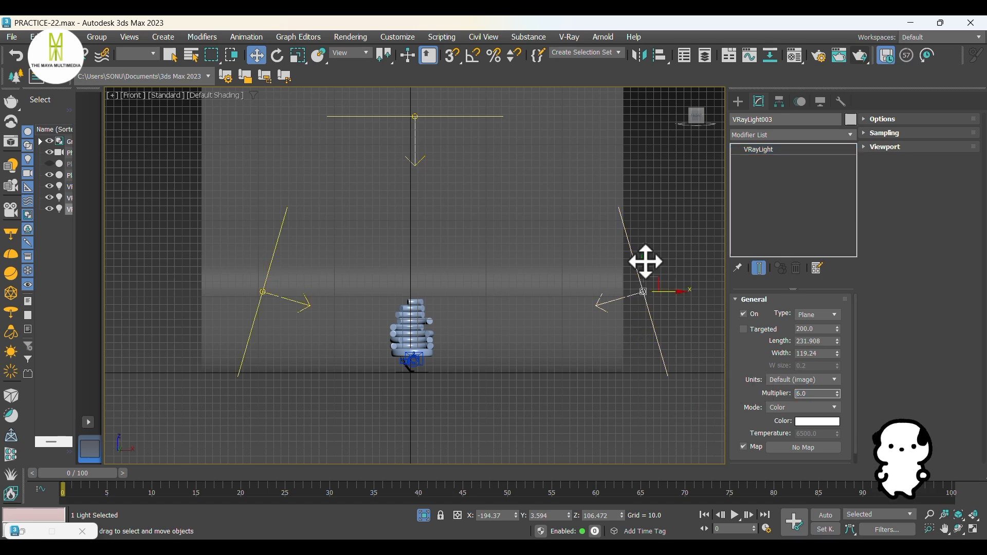
pyautogui.press('t')
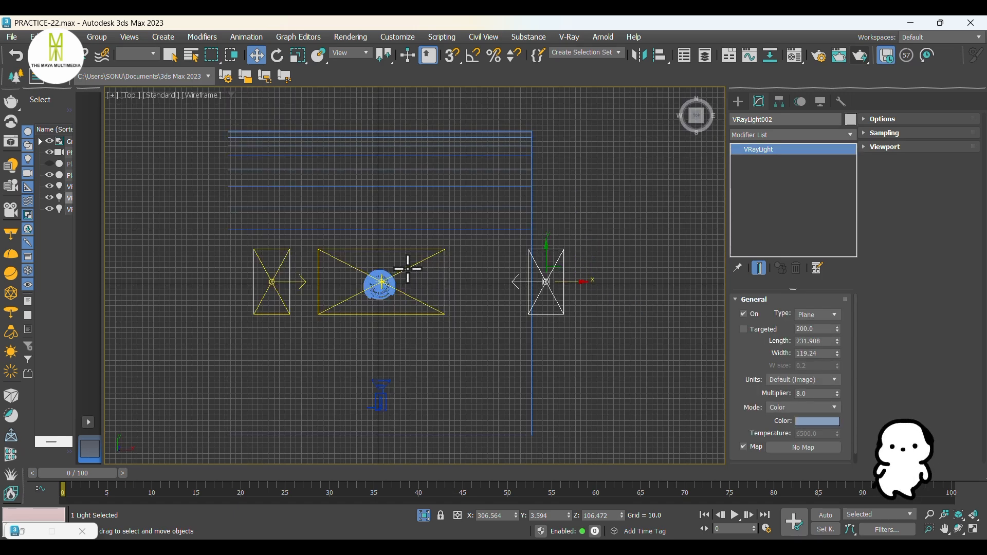
pyautogui.click(409, 268)
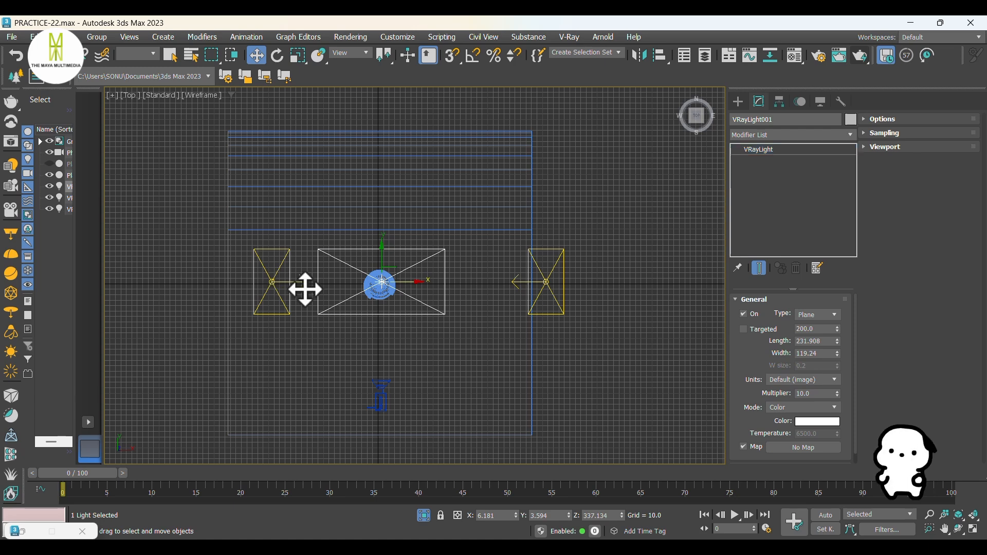
pyautogui.moveTo(296, 282); pyautogui.dragTo(240, 283)
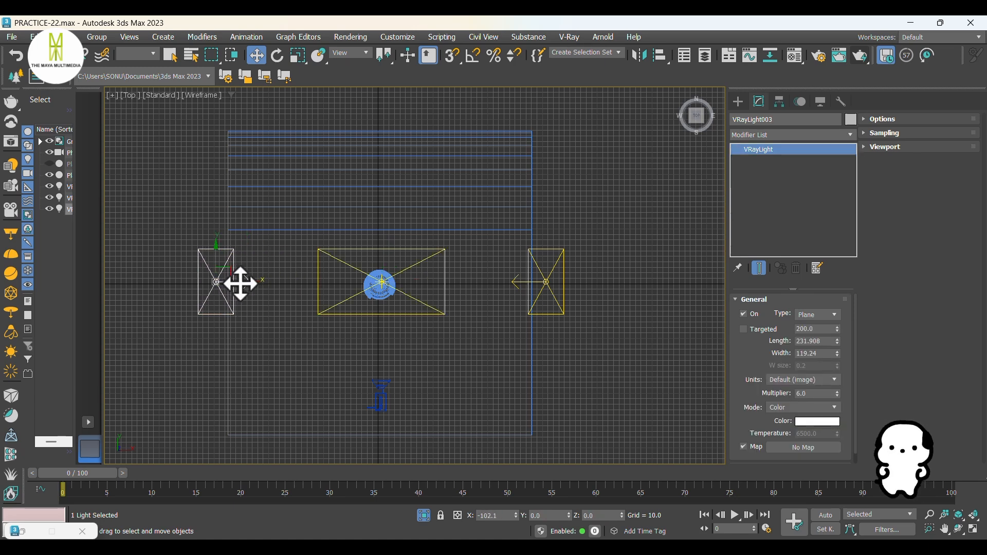
# Clone the overhead plane light as a copy along Y to about -310, behind the camera.
pyautogui.click(317, 287)
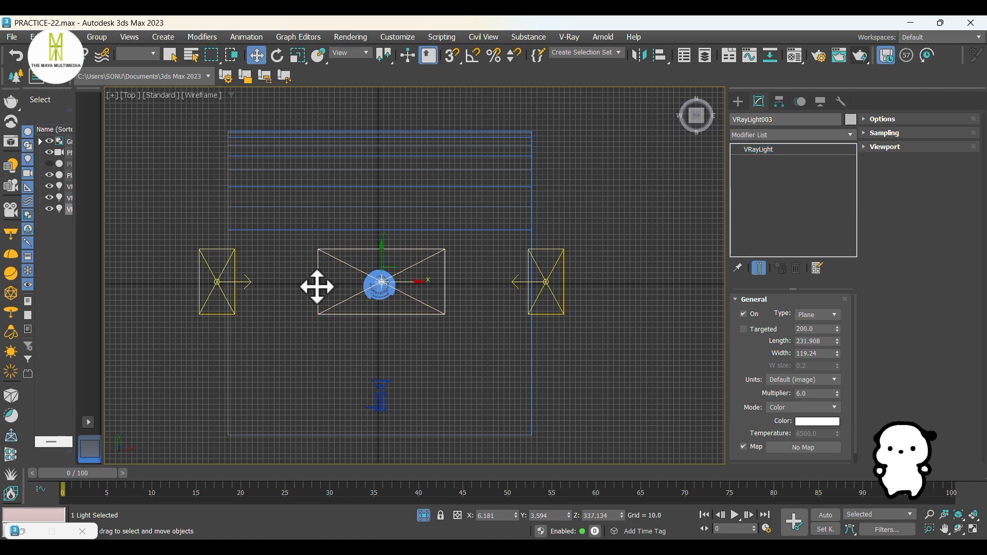
pyautogui.click(389, 262)
pyautogui.moveTo(379, 255); pyautogui.dragTo(380, 428)
pyautogui.click(496, 342)
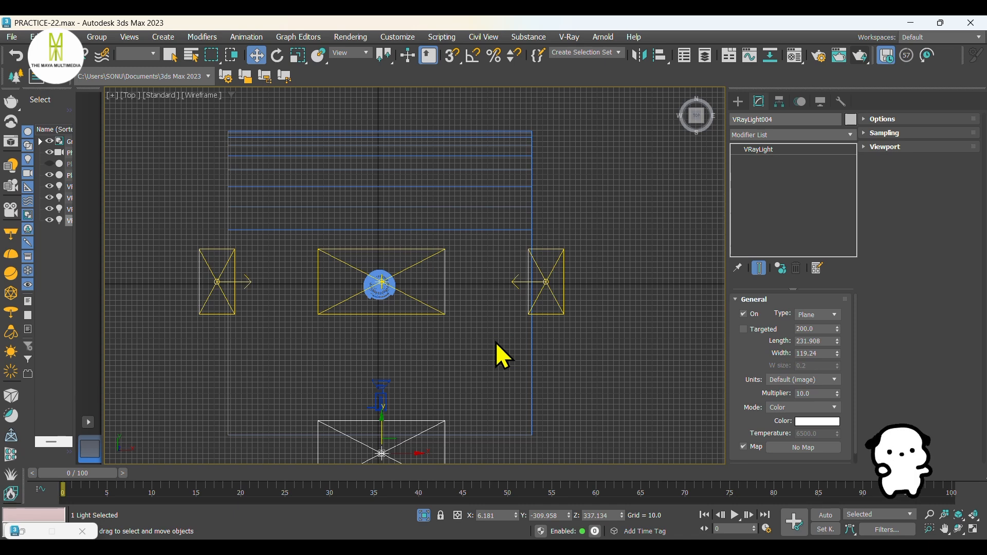
# Lower the cloned front light in the Left view to about Z 55, level with the model.
pyautogui.press('l')
pyautogui.scroll(-8, 382, 354)
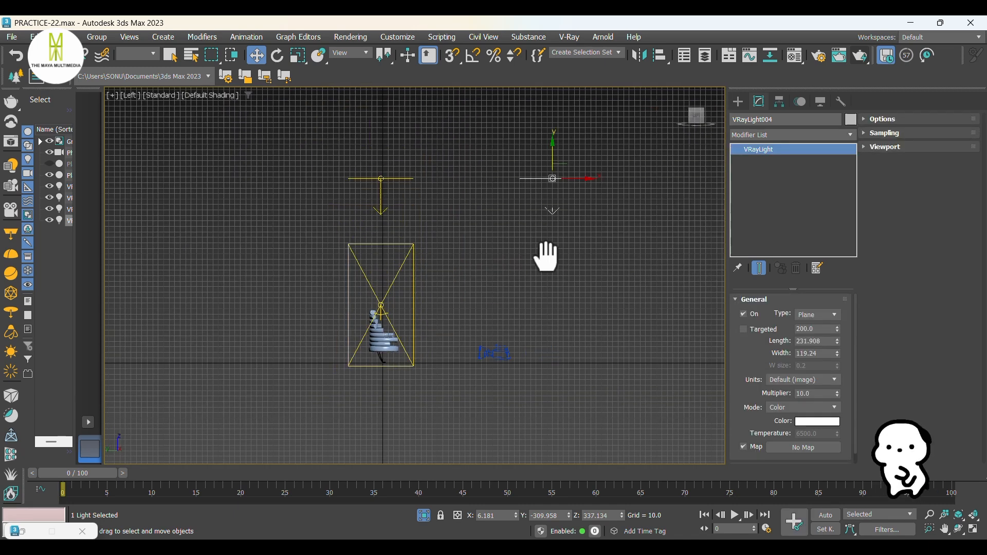
pyautogui.moveTo(546, 257); pyautogui.dragTo(508, 274, button='middle')
pyautogui.scroll(3, 514, 241)
pyautogui.press('F3')
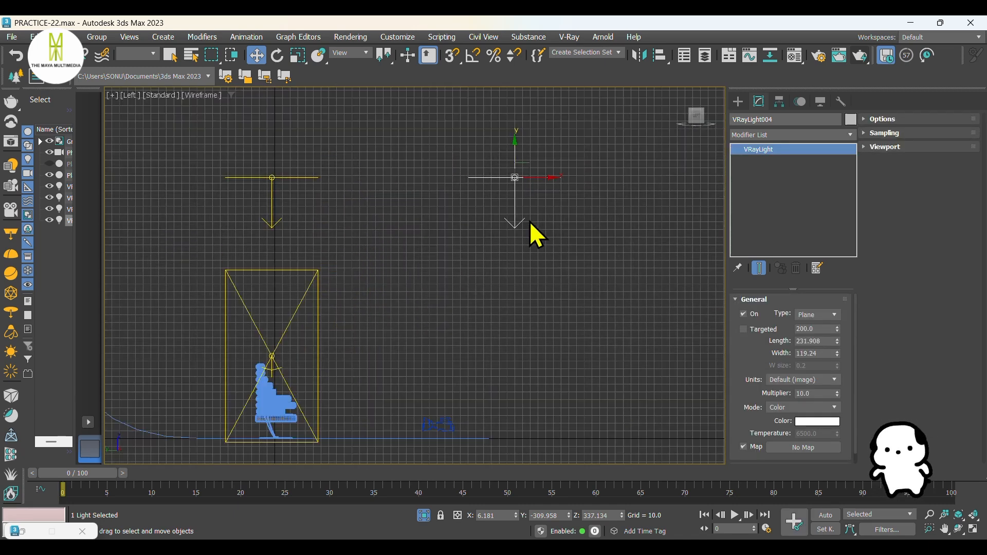
pyautogui.moveTo(530, 221); pyautogui.dragTo(568, 202, button='middle')
pyautogui.moveTo(553, 140); pyautogui.dragTo(537, 352)
# Rotate the front light about -76 degrees to face the model and shift it to about Y -304.
pyautogui.press('e')
pyautogui.moveTo(594, 392); pyautogui.dragTo(591, 479)
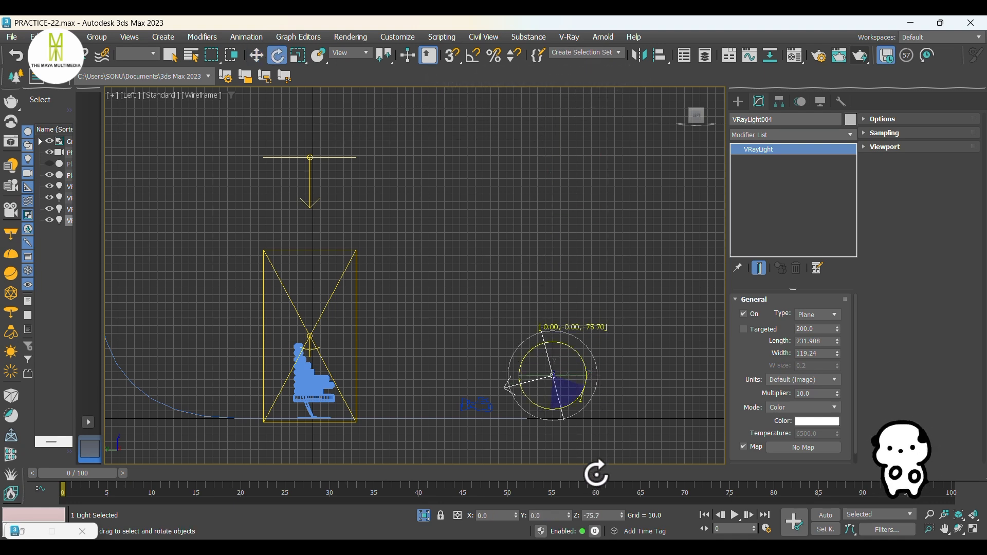
pyautogui.press('w')
pyautogui.moveTo(554, 368); pyautogui.dragTo(613, 348, button='middle')
pyautogui.moveTo(617, 345); pyautogui.dragTo(611, 346)
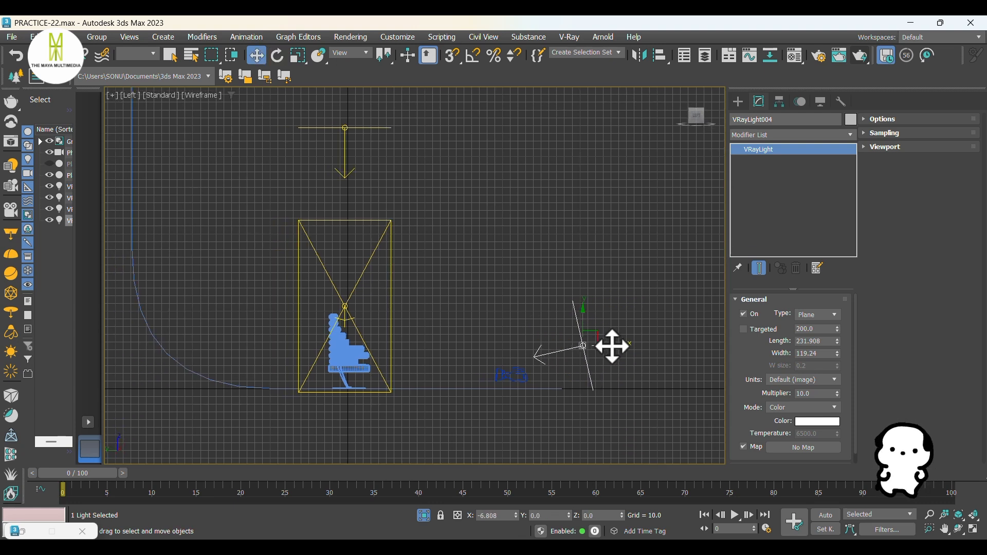
# Set the front light's multiplier to 8 and deselect it.
pyautogui.doubleClick(817, 394)
pyautogui.write('8')
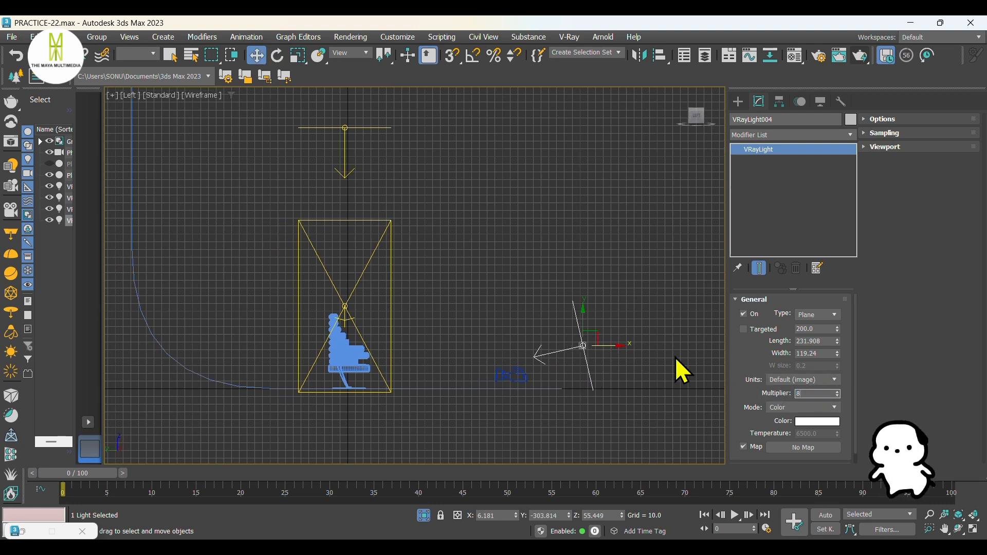
pyautogui.click(619, 269)
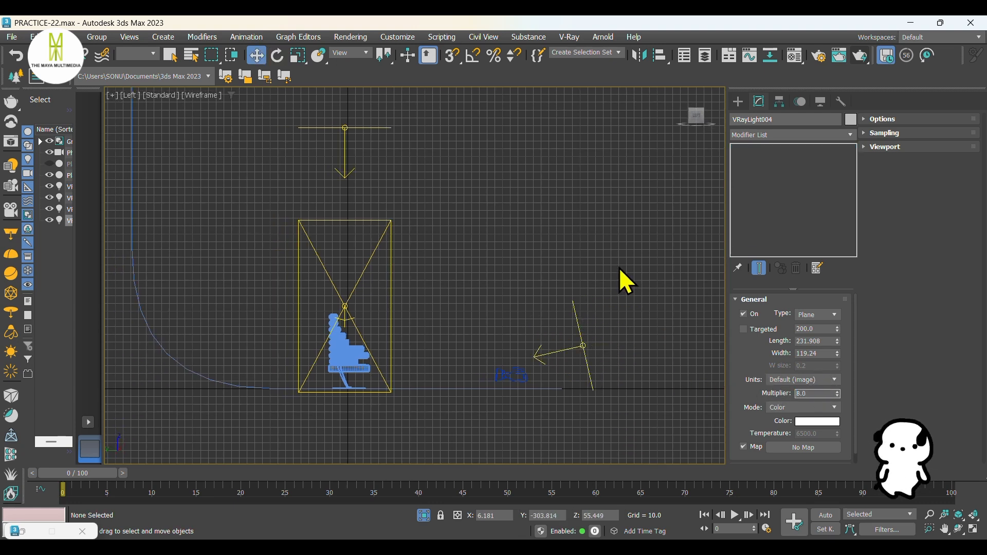
# Set the front light's multiplier to 6.
pyautogui.click(583, 368)
pyautogui.doubleClick(818, 393)
pyautogui.write('6')
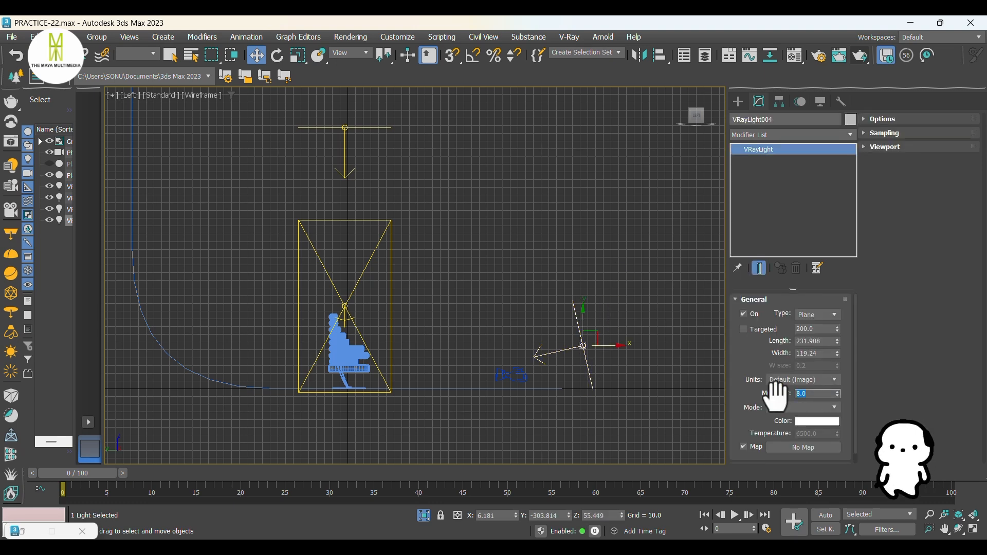
# Turn on the Invisible option for the front, overhead and both side plane lights.
pyautogui.moveTo(617, 306); pyautogui.dragTo(580, 370)
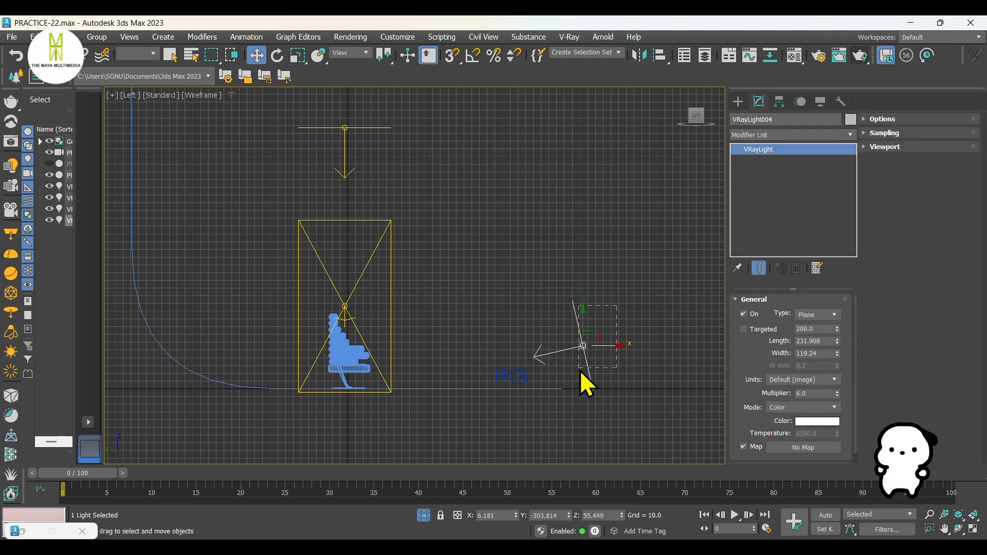
pyautogui.click(865, 119)
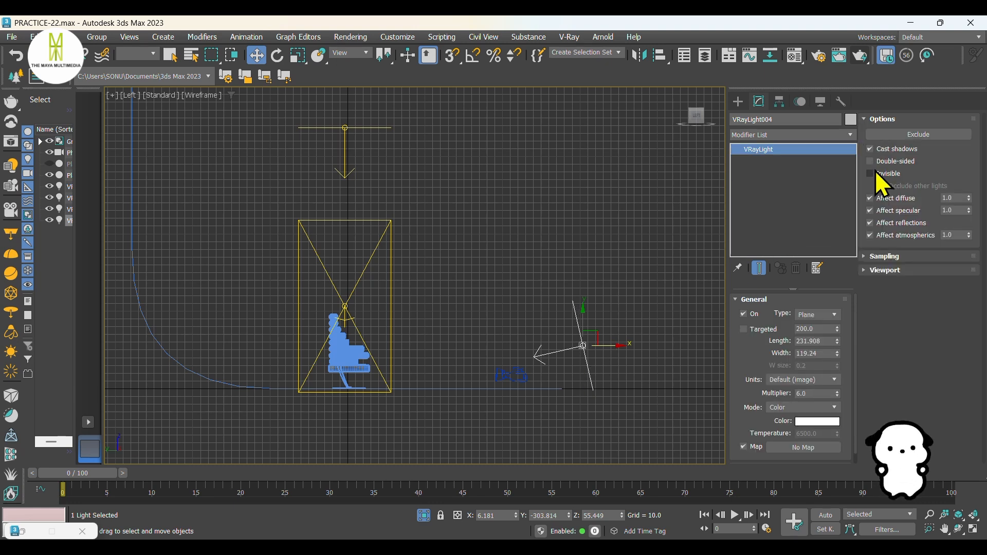
pyautogui.moveTo(369, 222); pyautogui.dragTo(369, 221)
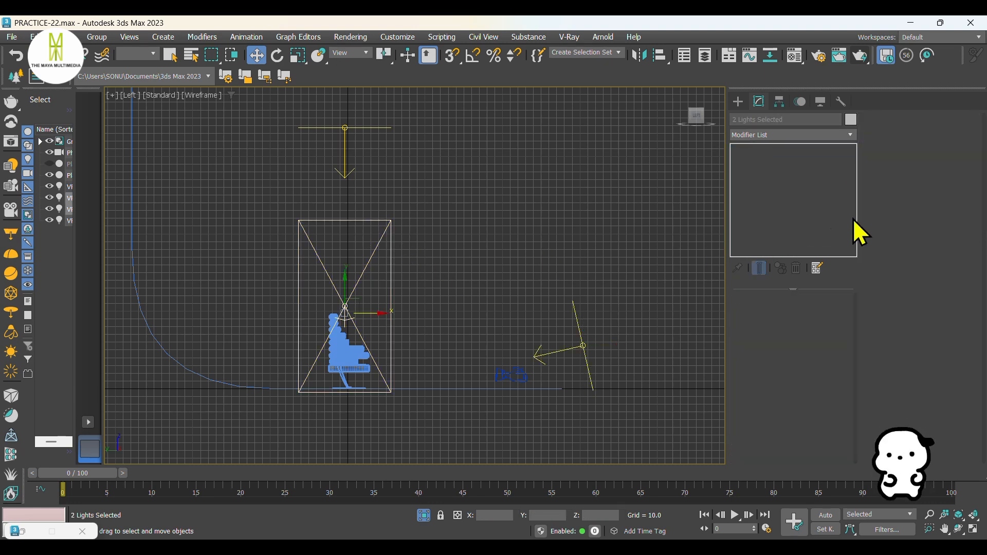
pyautogui.click(426, 248)
pyautogui.click(358, 280)
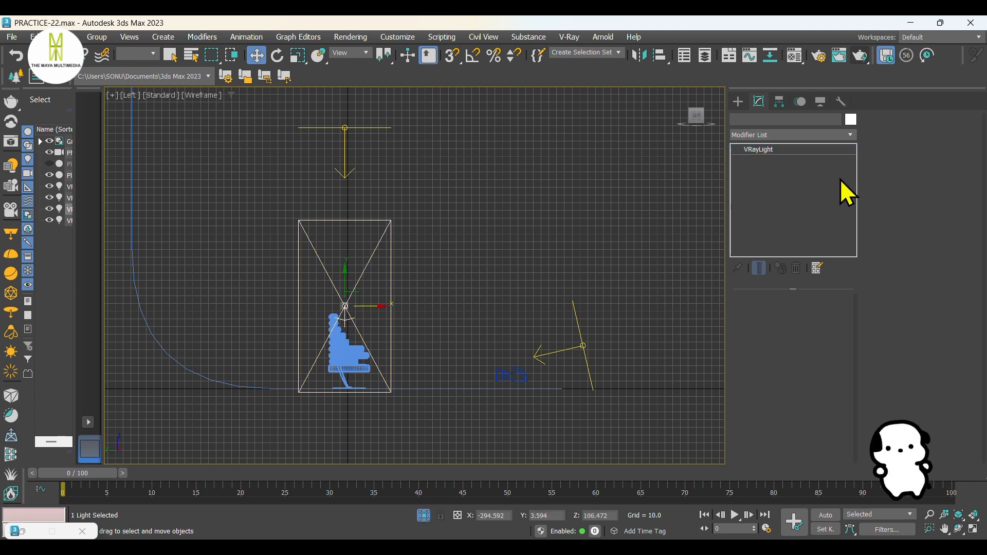
pyautogui.click(338, 127)
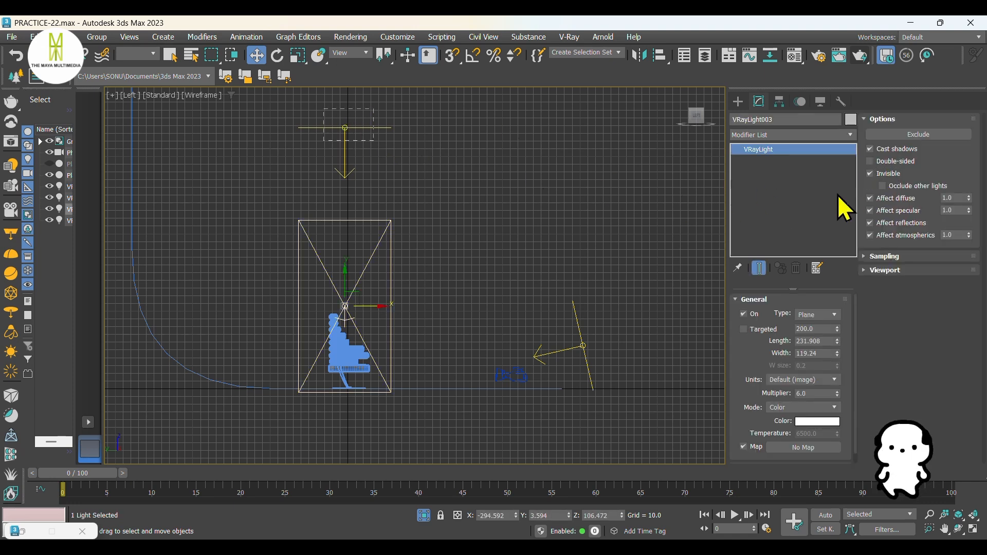
pyautogui.click(491, 202)
pyautogui.press('t')
pyautogui.click(563, 280)
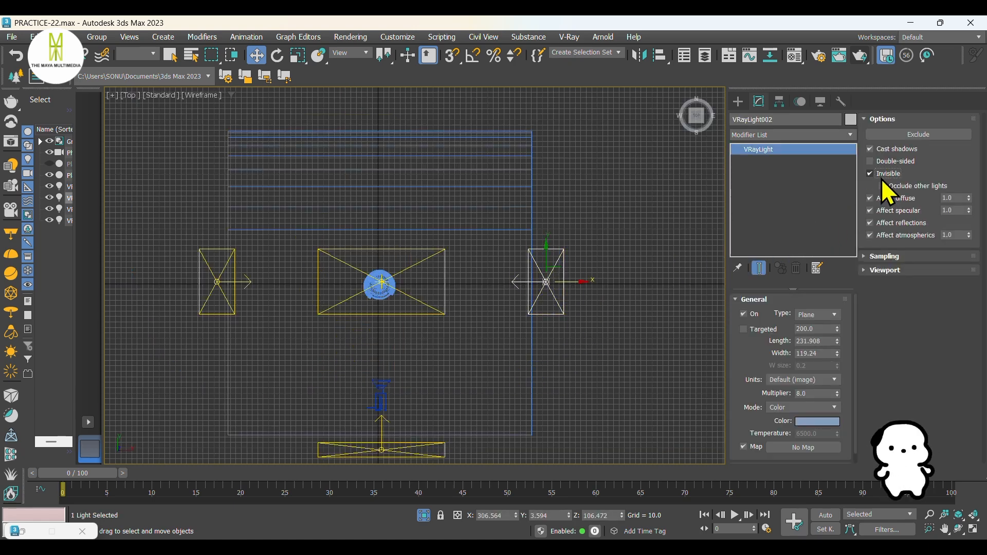
# Check the side plane light, clear the selection and render the scene through the PhysCamera001 view.
pyautogui.click(624, 244)
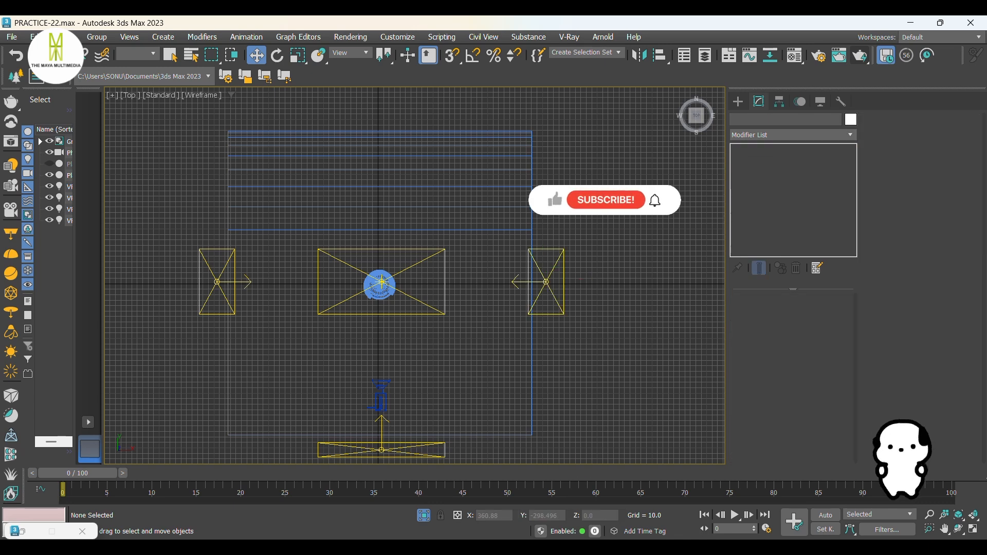
pyautogui.click(201, 311)
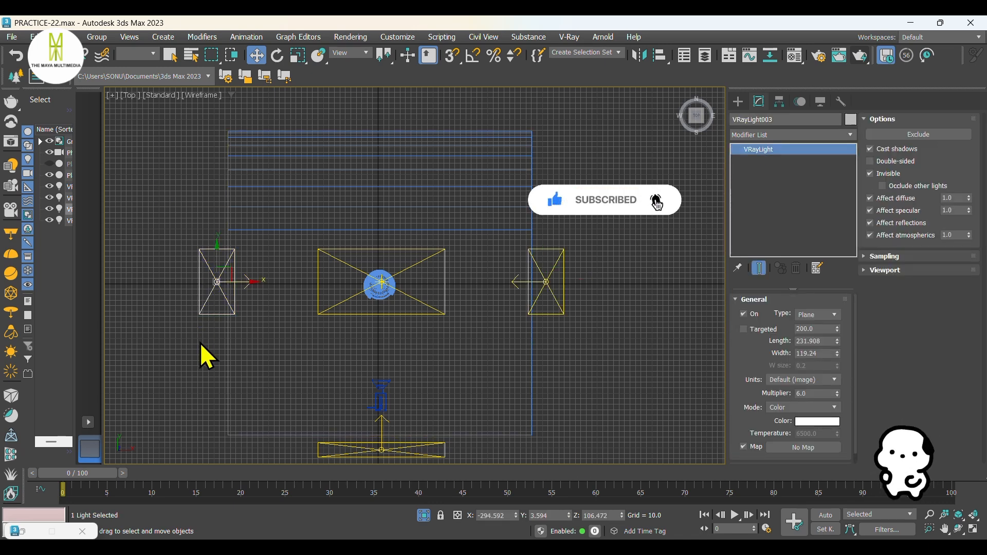
pyautogui.click(621, 338)
pyautogui.press('c')
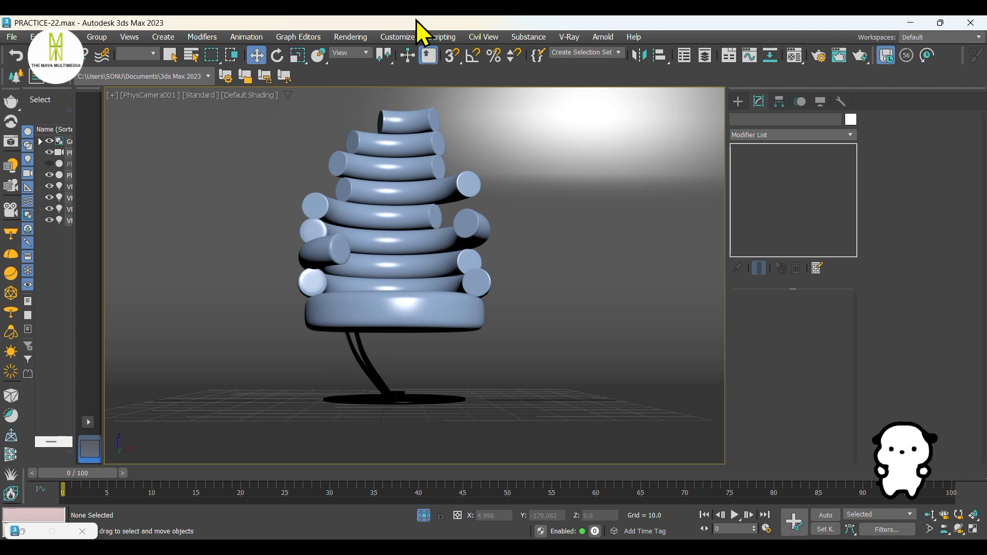
pyautogui.click(860, 57)
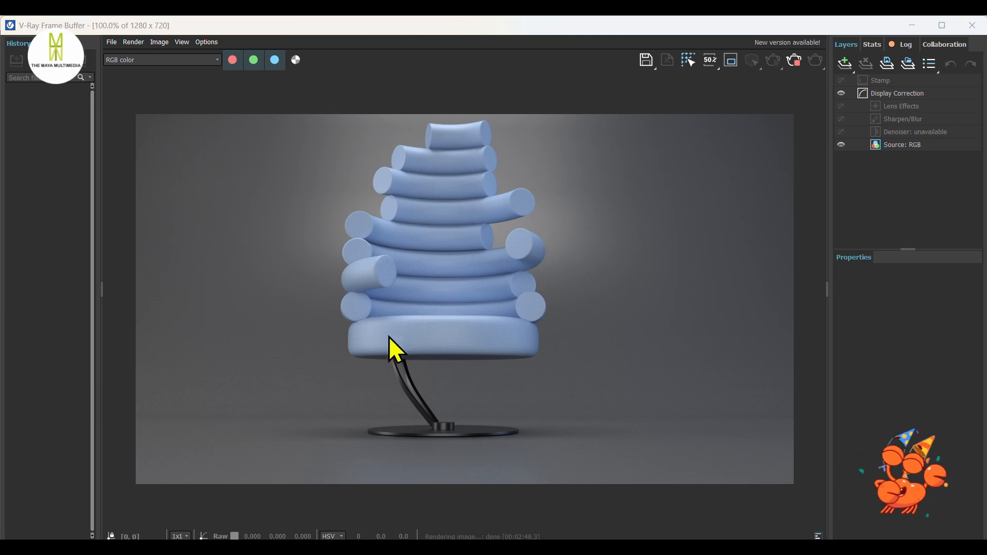
# Examine the fabric surface of the seat and the stacked cylinders up close in the rendered image.
pyautogui.scroll(4, 434, 329)
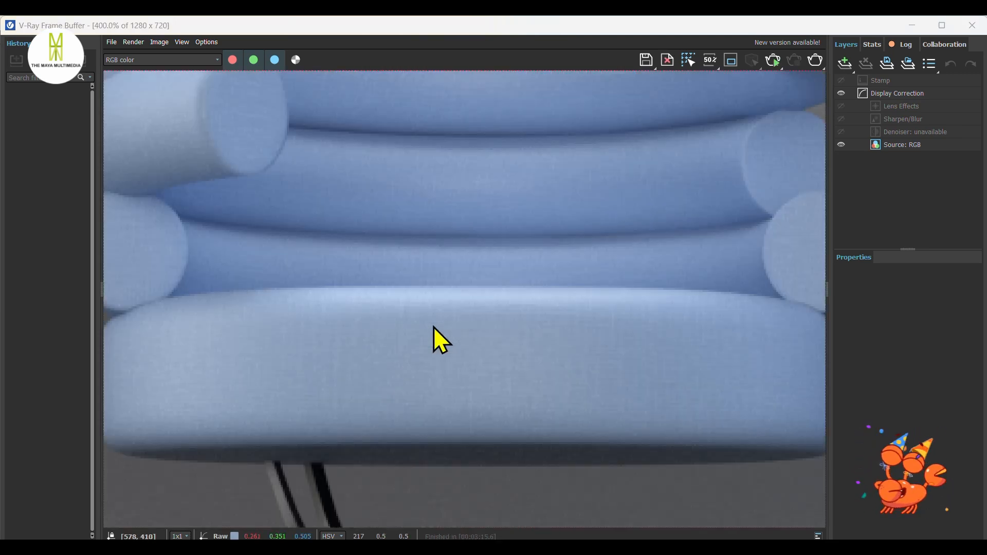
pyautogui.moveTo(439, 261); pyautogui.dragTo(443, 224, button='middle')
pyautogui.scroll(1, 470, 378)
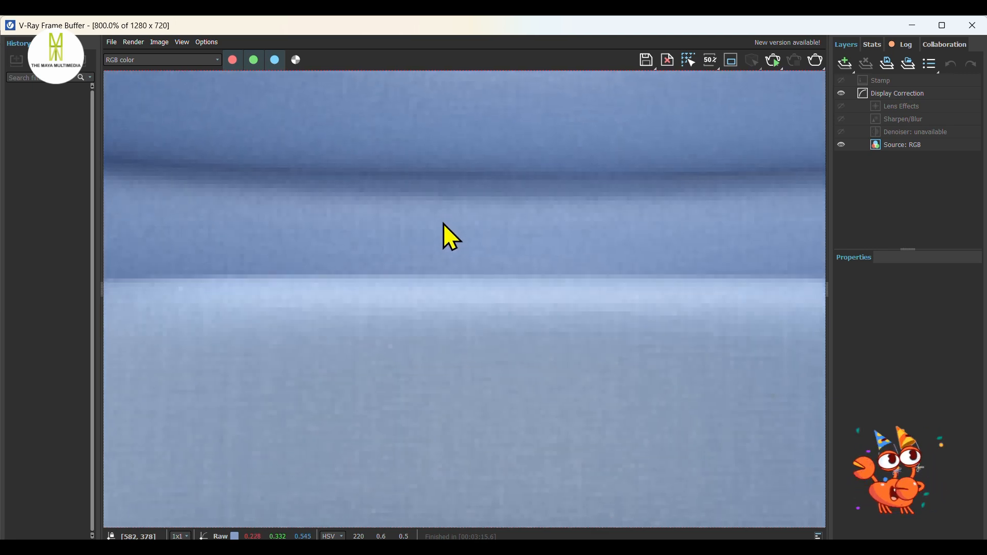
pyautogui.scroll(-1, 430, 311)
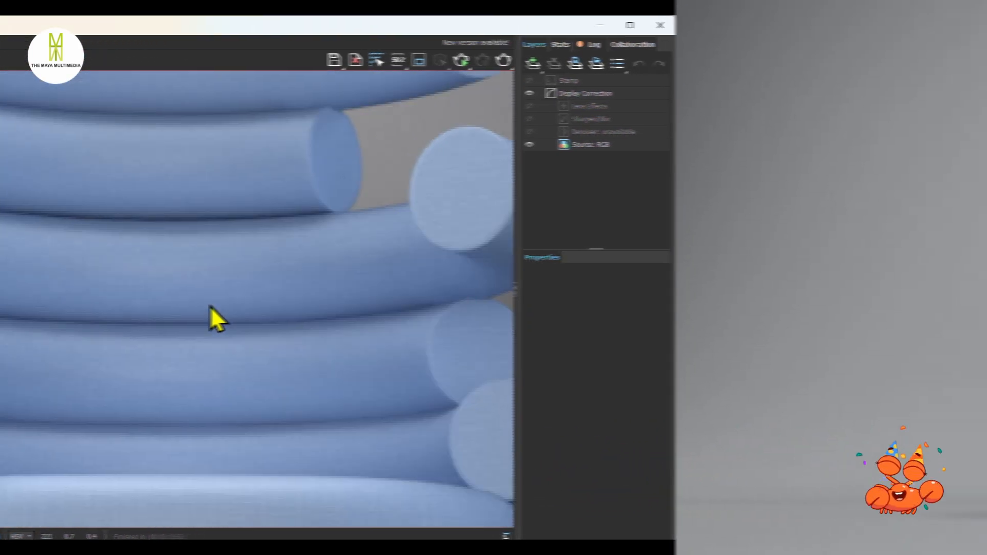